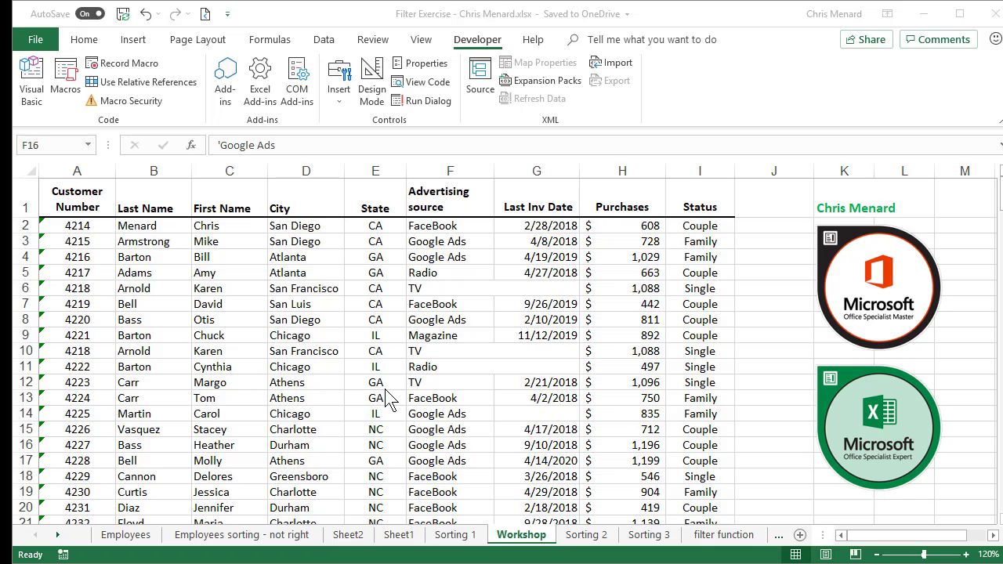
Select cells C2 and B3, then the whole of row 3 and column B.
left_click(208, 229)
left_click(158, 243)
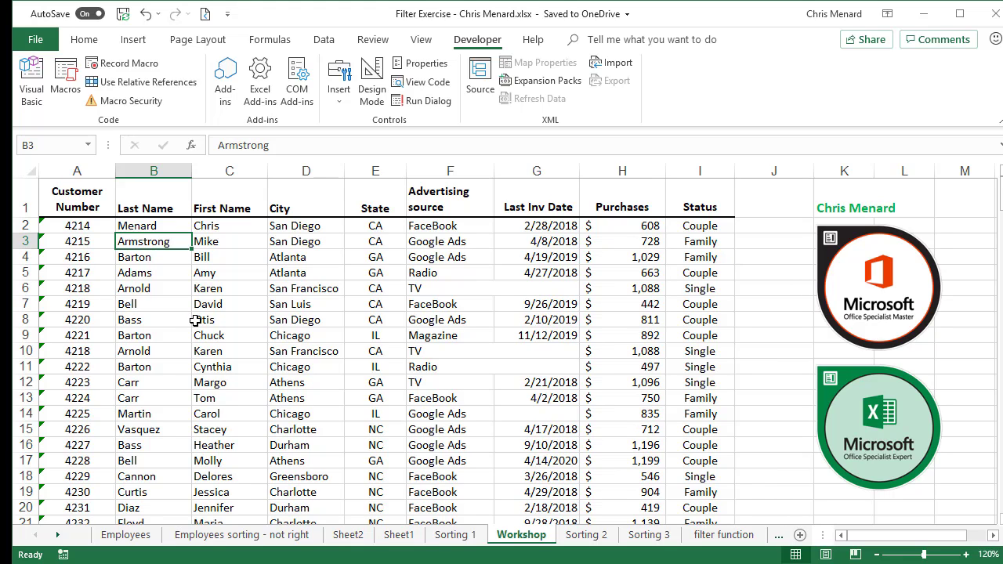
key("shift+space")
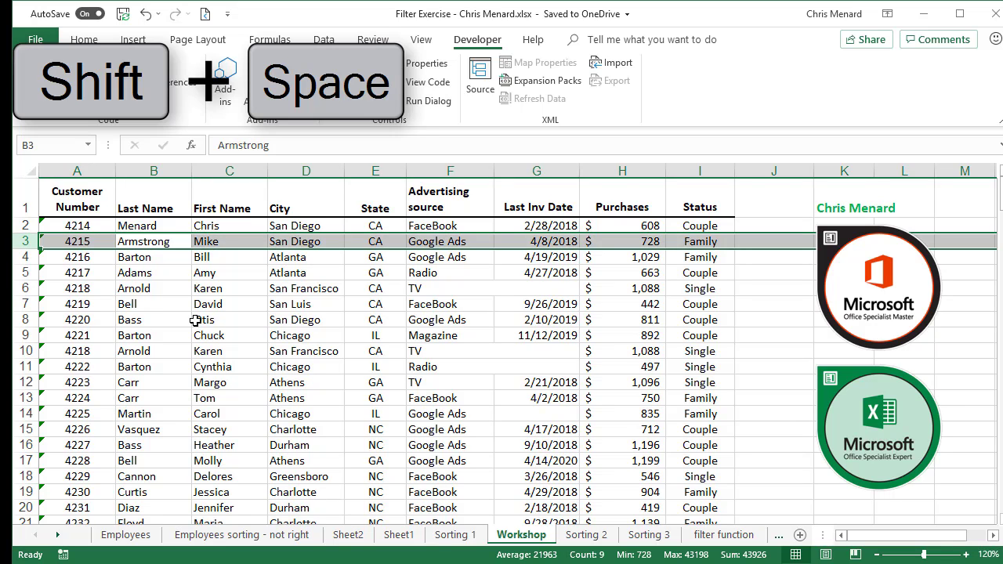
key("Down")
key("Down")
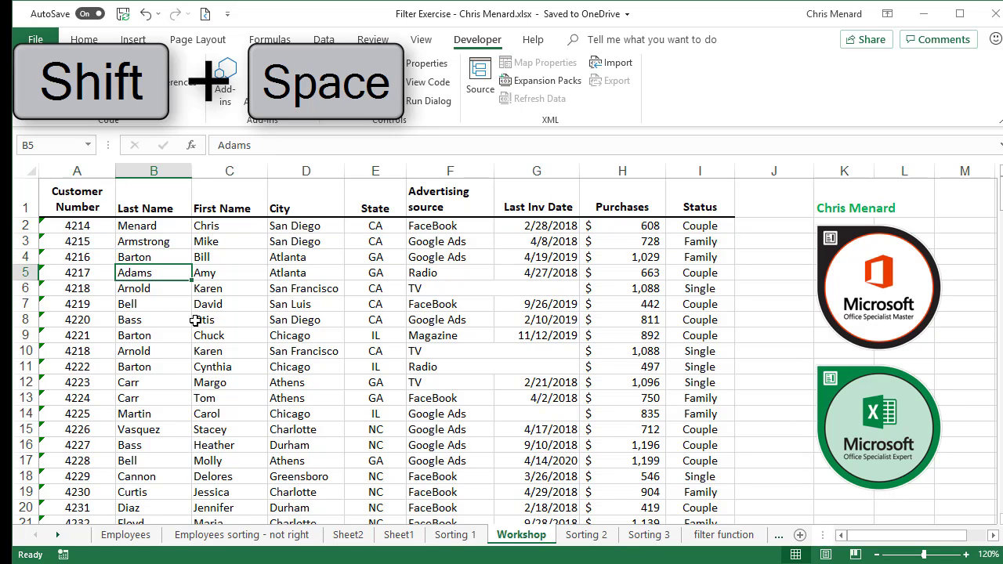
key("ctrl+space")
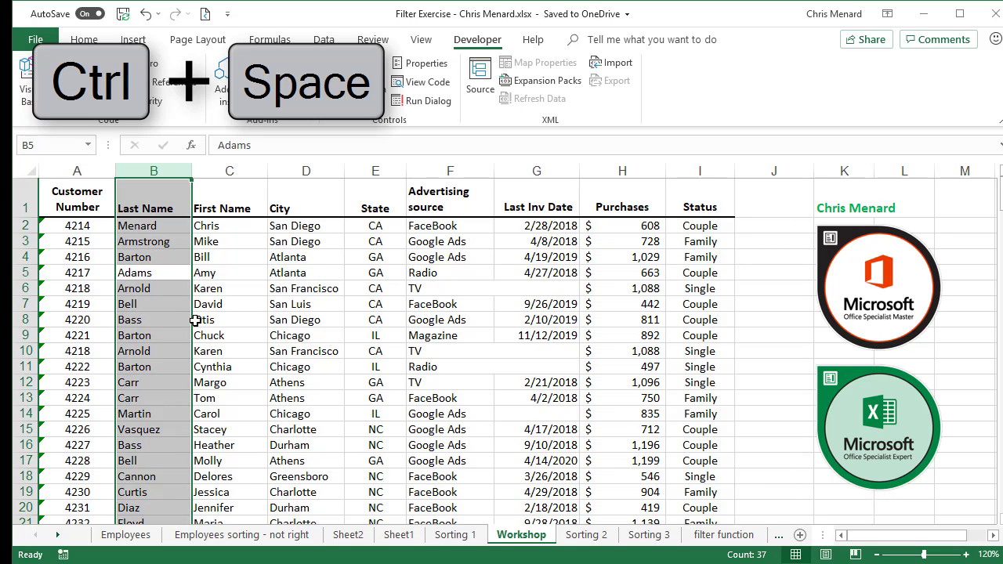
Select the Advertising source column from F2, extending into column G, then move to F6.
key("Right")
key("Right")
key("Right")
key("Right")
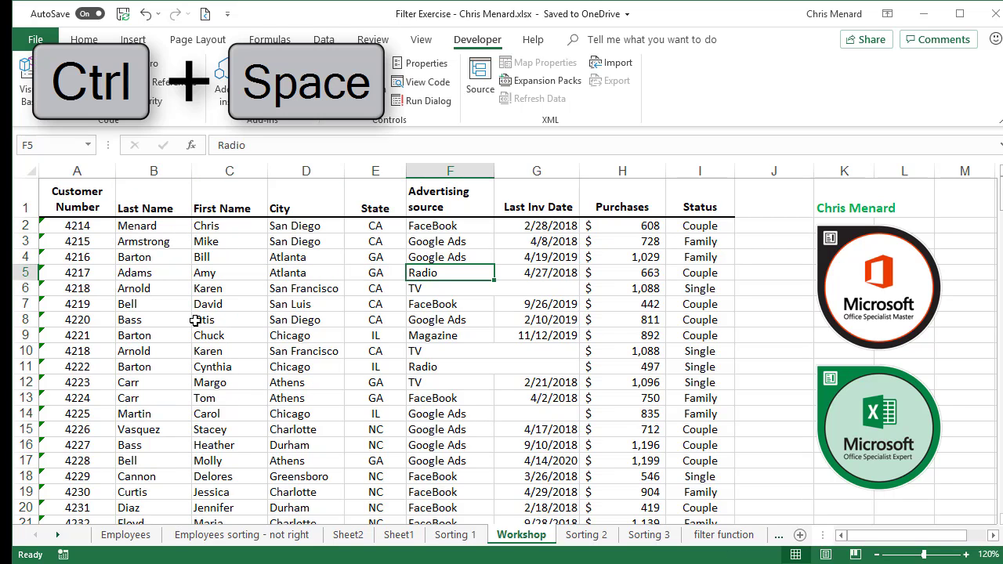
key("Up")
key("Up")
key("Up")
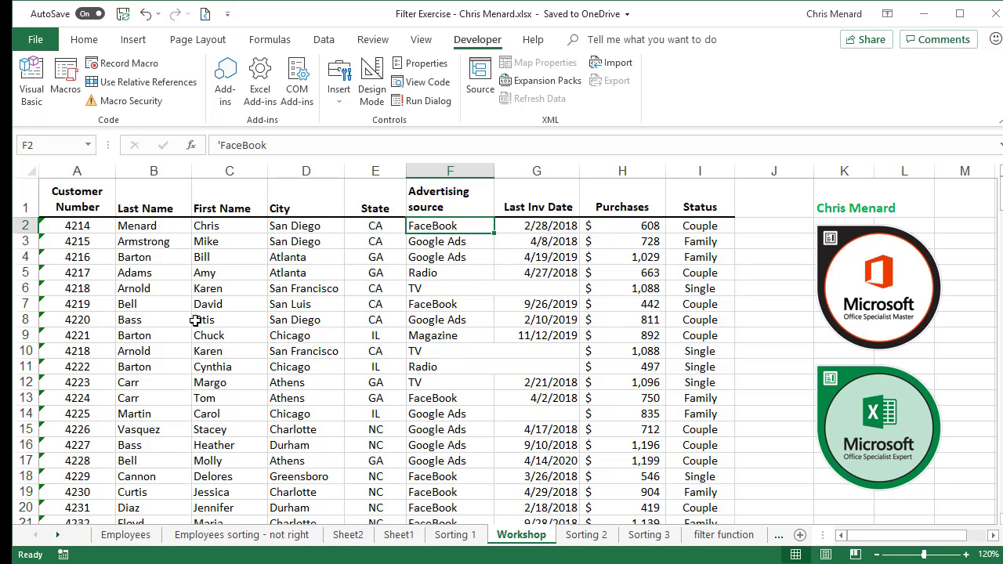
key("ctrl+space")
key("shift+Right")
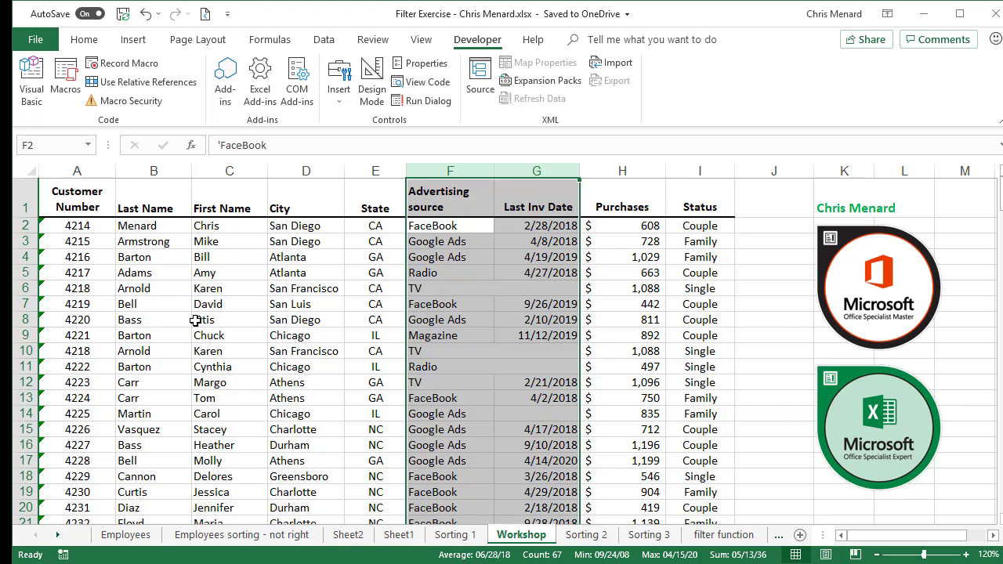
key("Down")
key("Down")
key("Down")
key("Down")
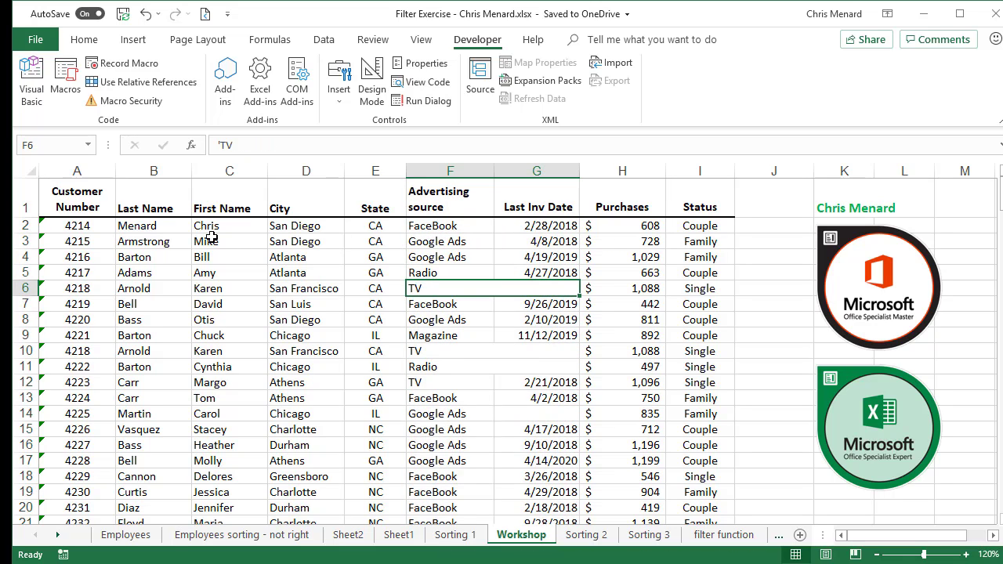
Try sorting the customers by last name A to Z and dismiss the merged-cells warning.
right_click(160, 226)
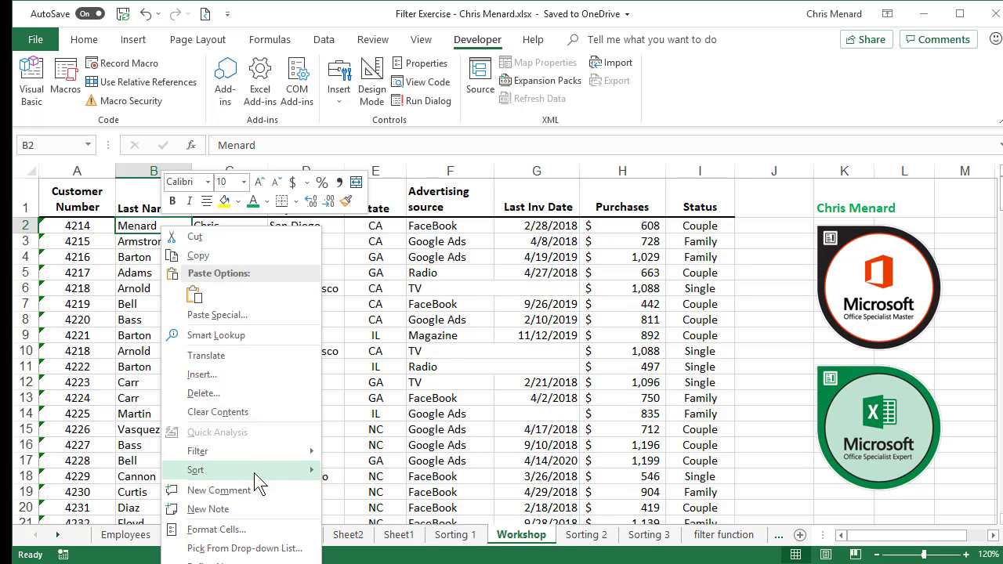
mouse_move(254, 473)
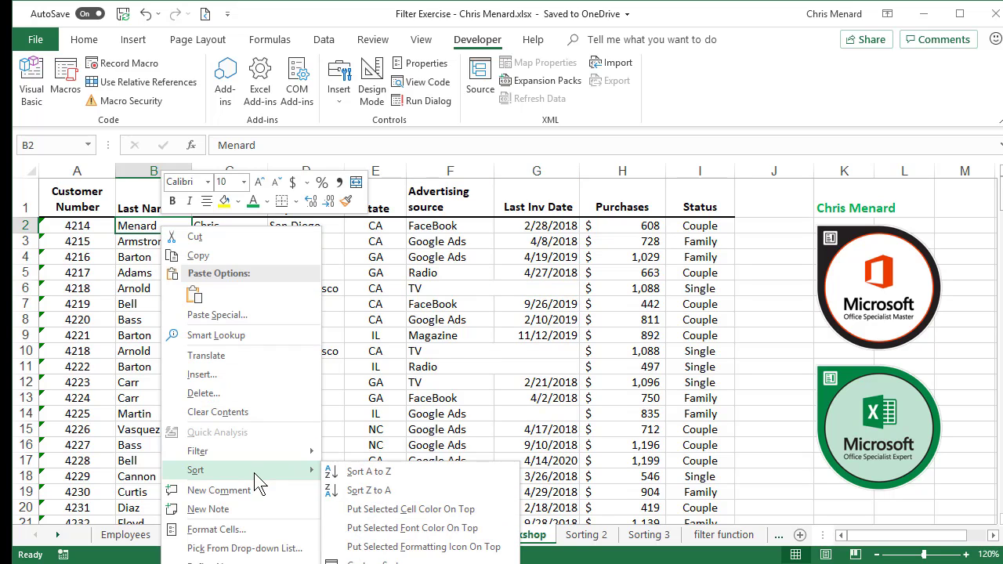
left_click(404, 472)
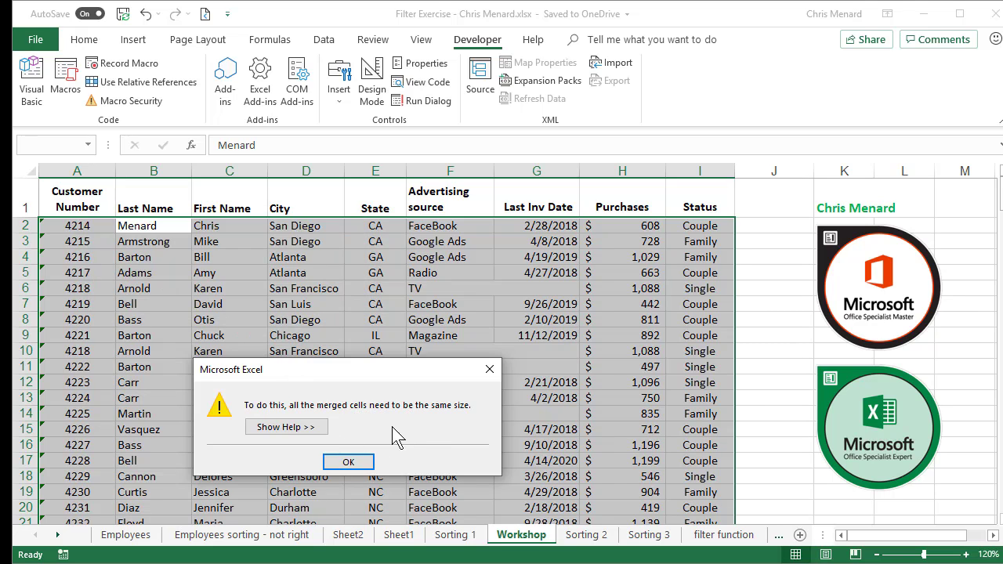
left_click(348, 462)
left_click(338, 303)
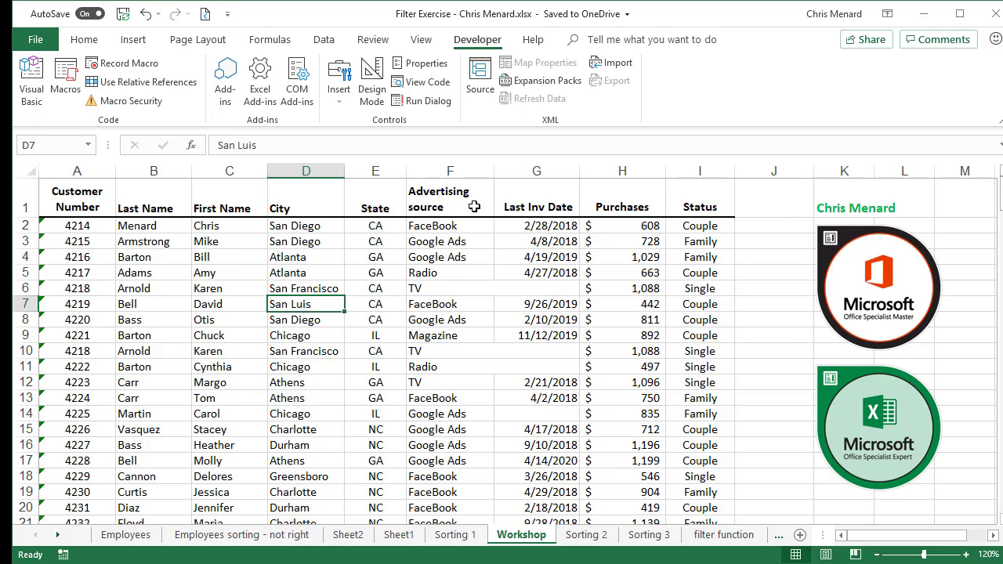
Select columns F and G, return to cell C3, and bring up the Data tools.
left_click_drag(453, 171, 506, 171)
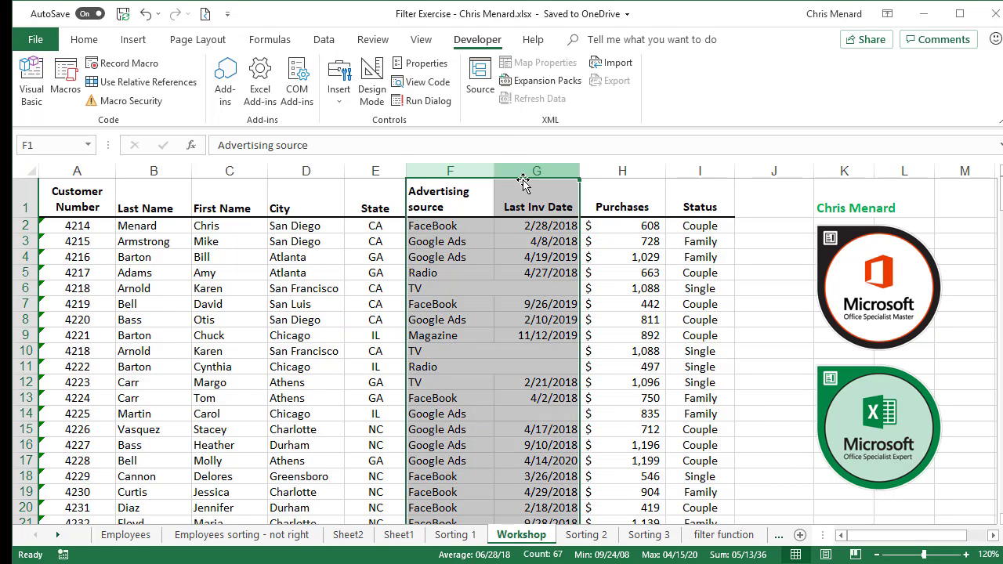
left_click(360, 239)
scroll(225, 270, "down", 3)
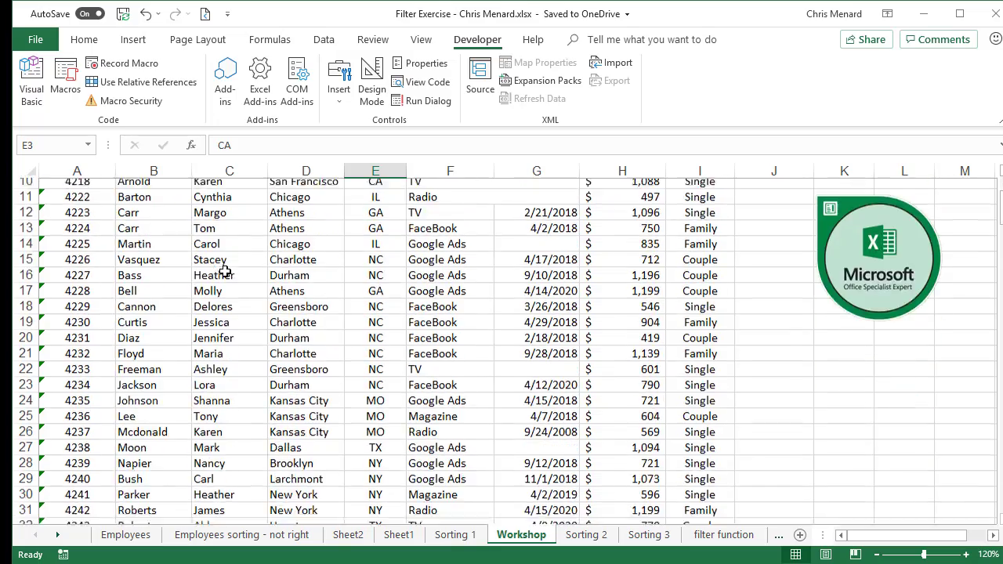
scroll(225, 270, "down", 5)
scroll(225, 270, "up", 8)
left_click(232, 243)
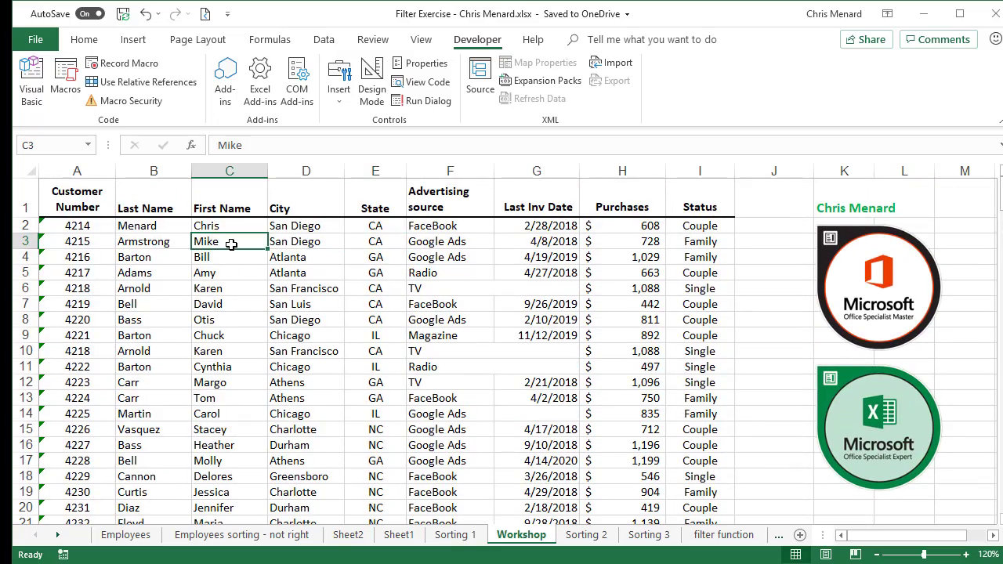
left_click(326, 45)
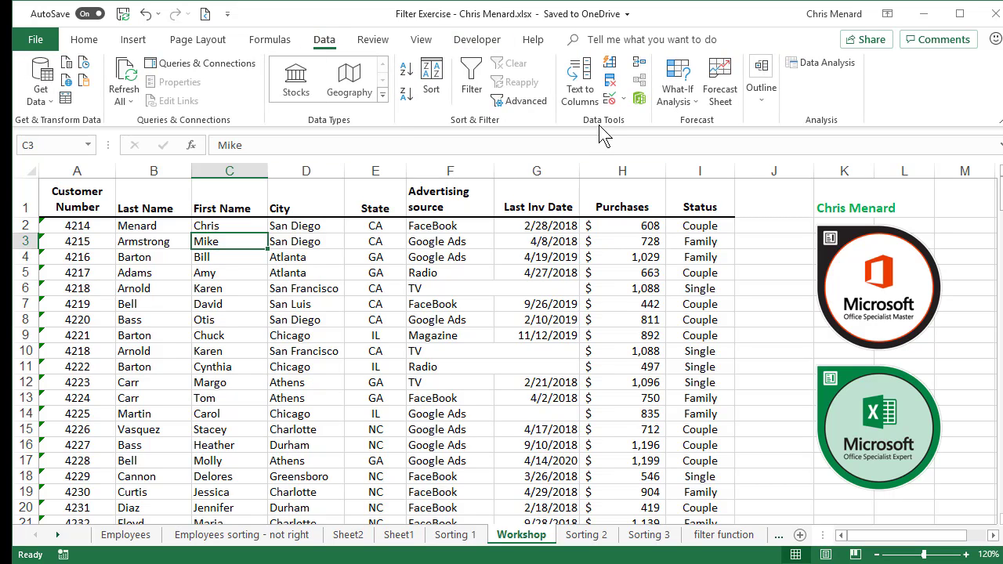
left_click(610, 84)
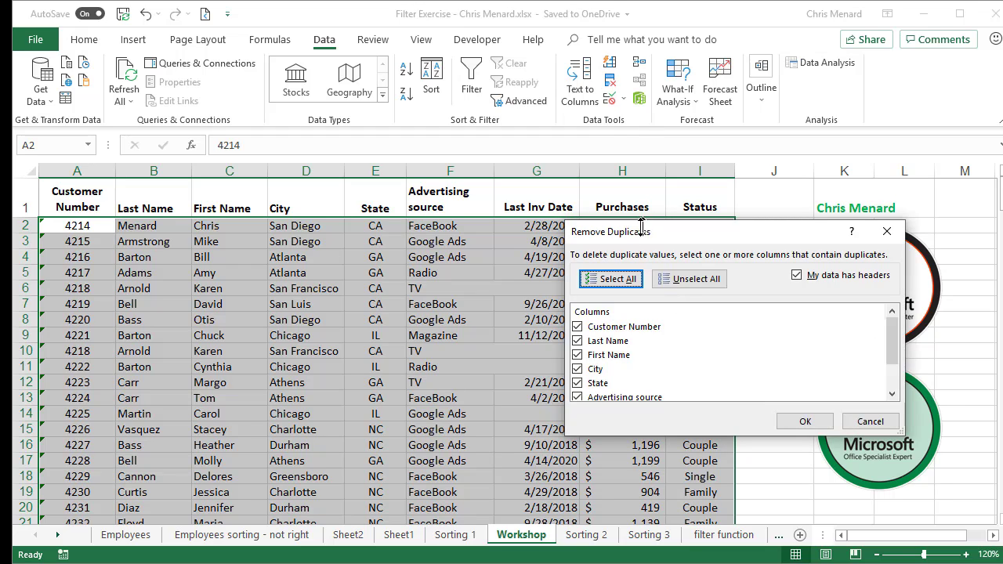
left_click_drag(643, 232, 362, 194)
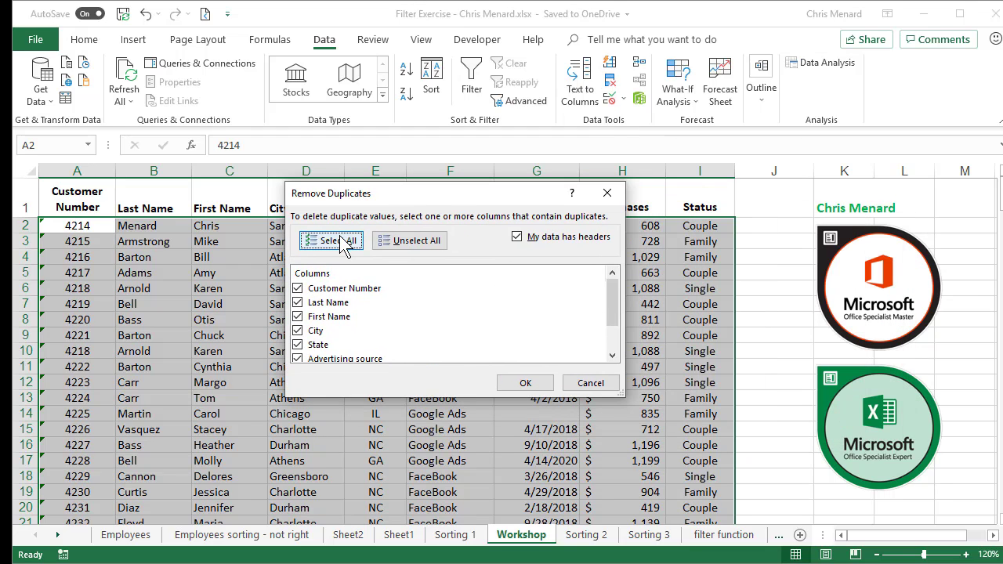
left_click(525, 382)
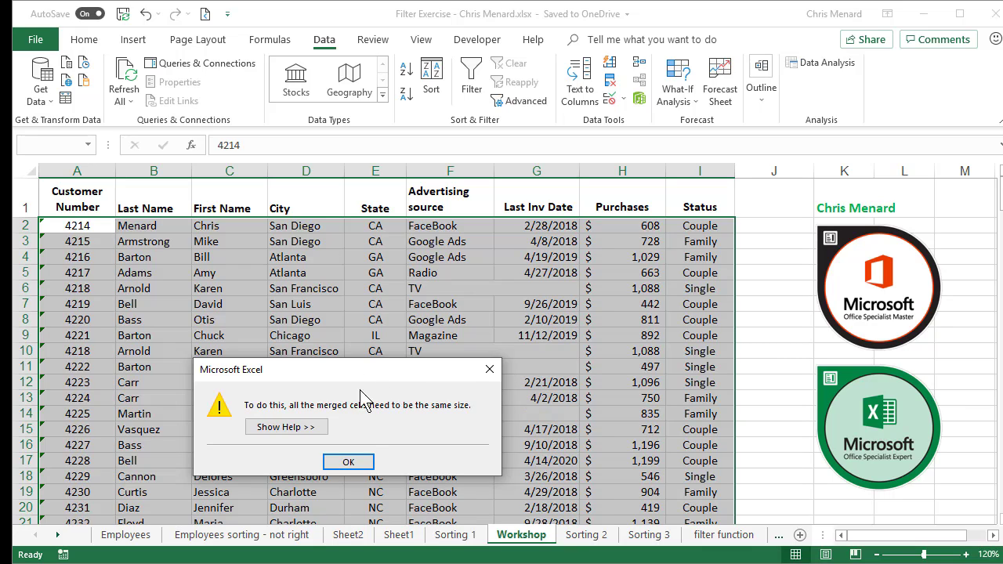
left_click(349, 462)
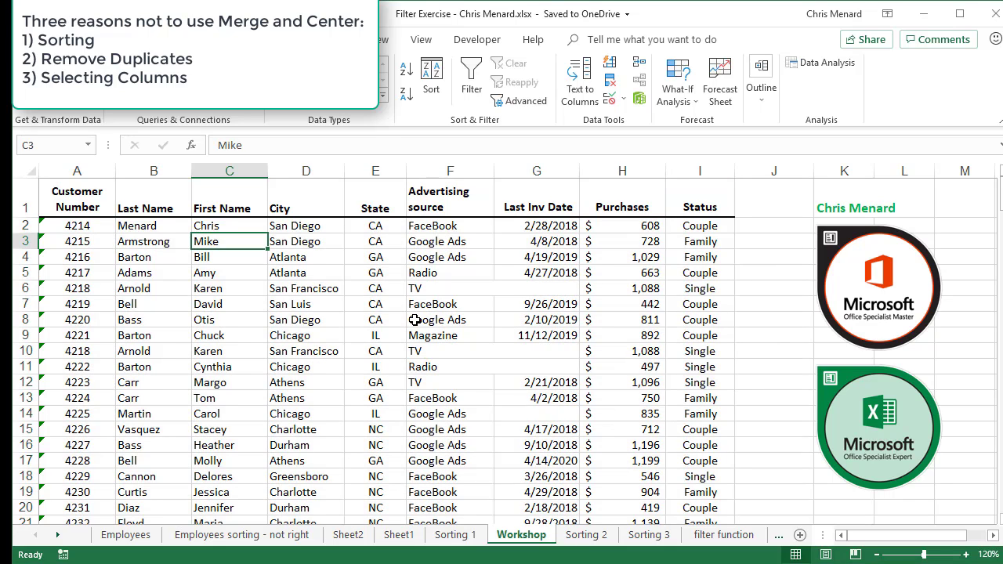
left_click(419, 319)
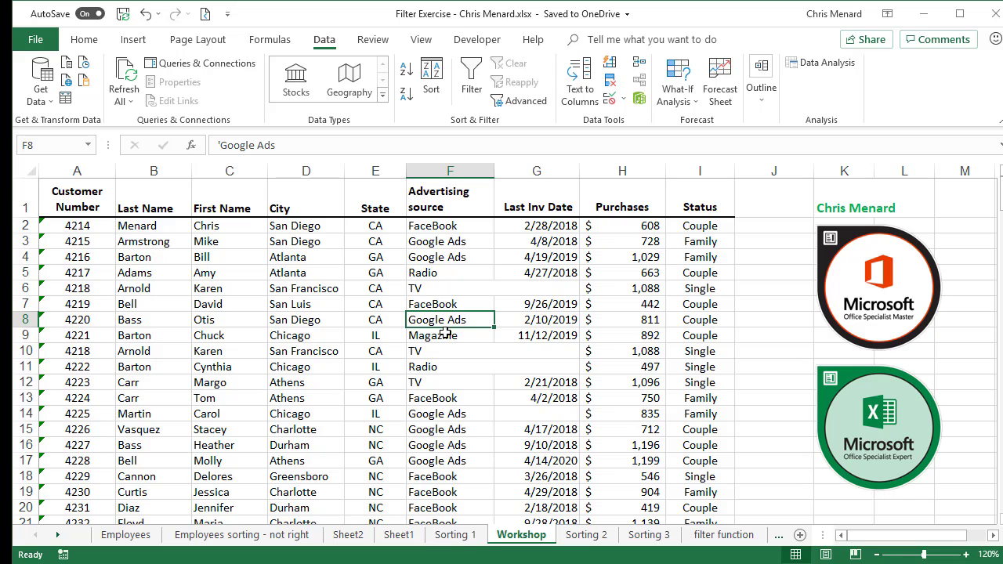
Inspect the merge options for merged cell F6 without changing anything.
left_click(458, 287)
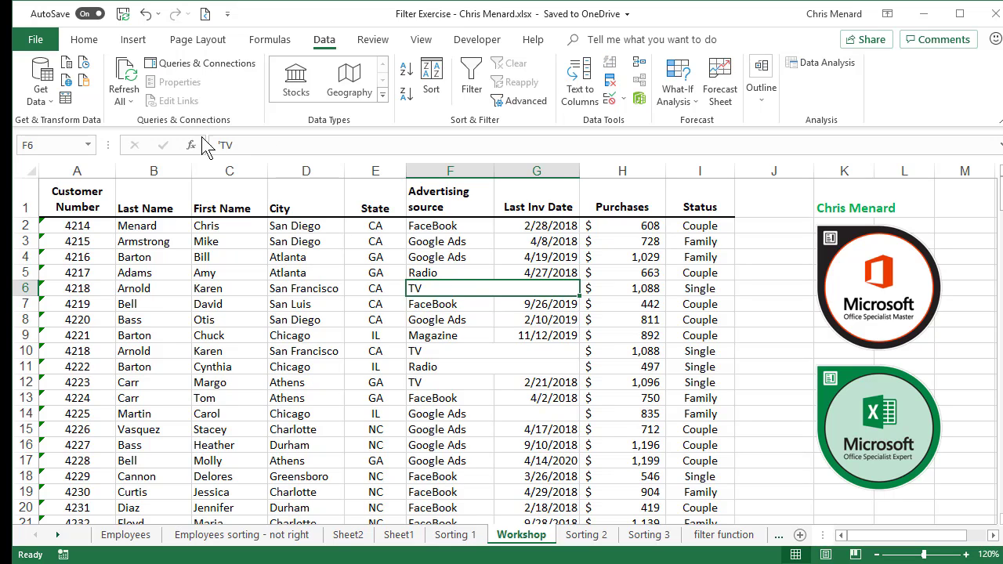
left_click(84, 39)
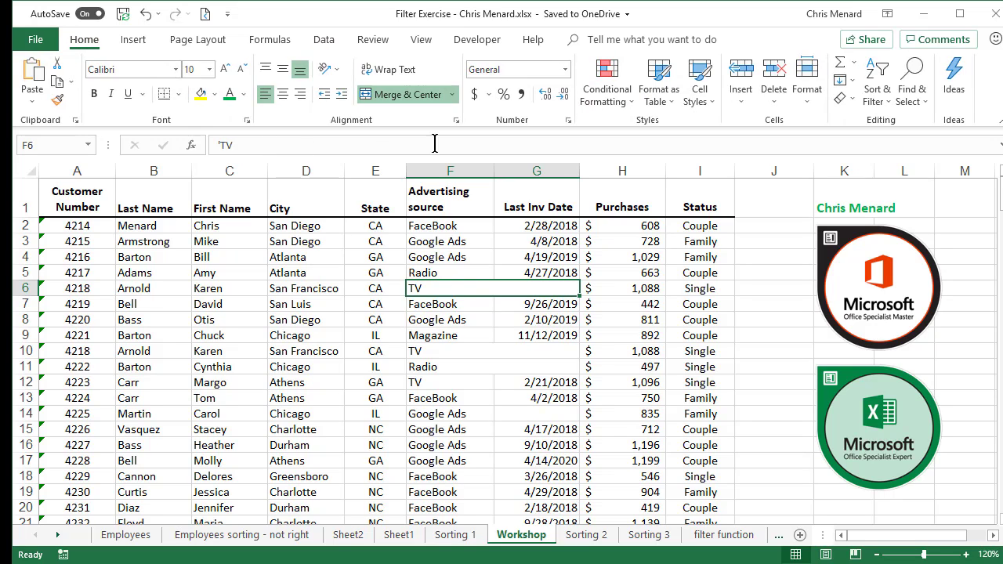
left_click(453, 94)
left_click(424, 166)
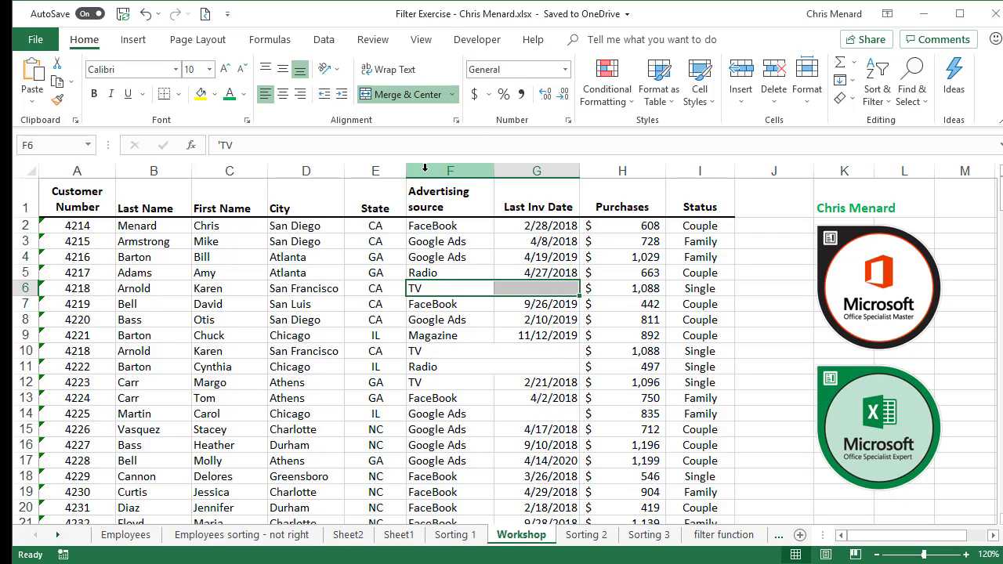
left_click(425, 167)
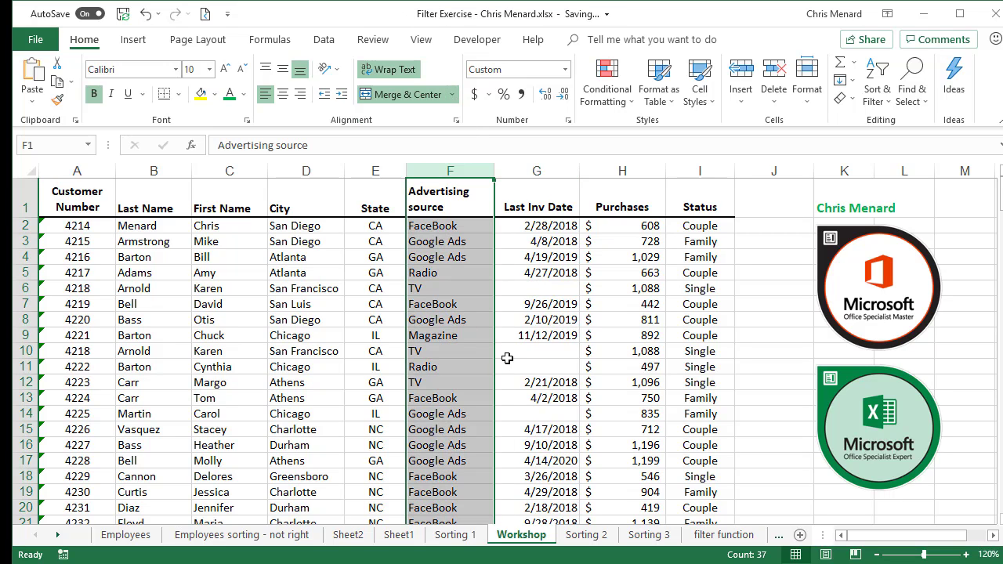
Check F10 and F6, undo so F6 spans F:G again, then select the entire worksheet.
left_click(467, 353)
left_click(447, 286)
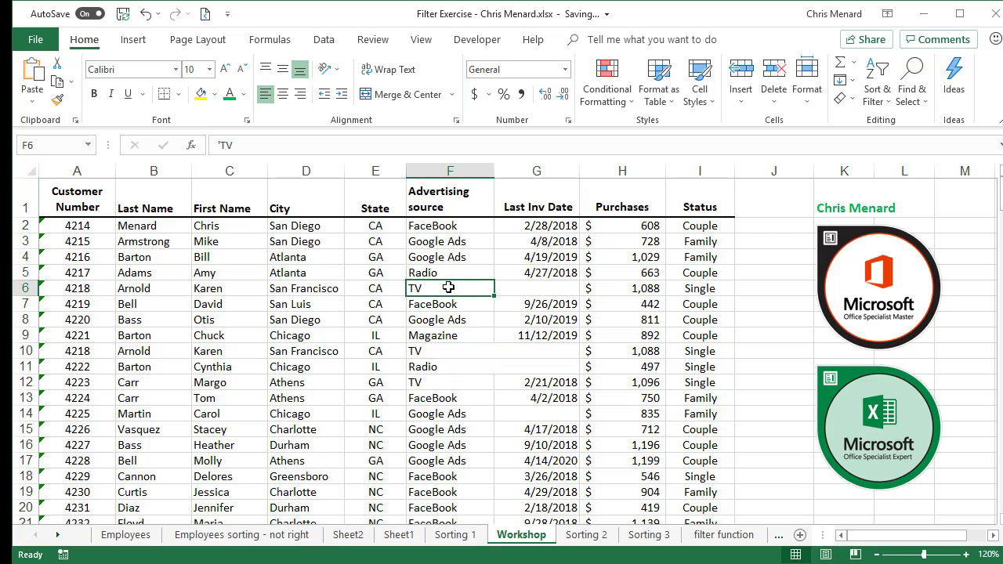
left_click(145, 14)
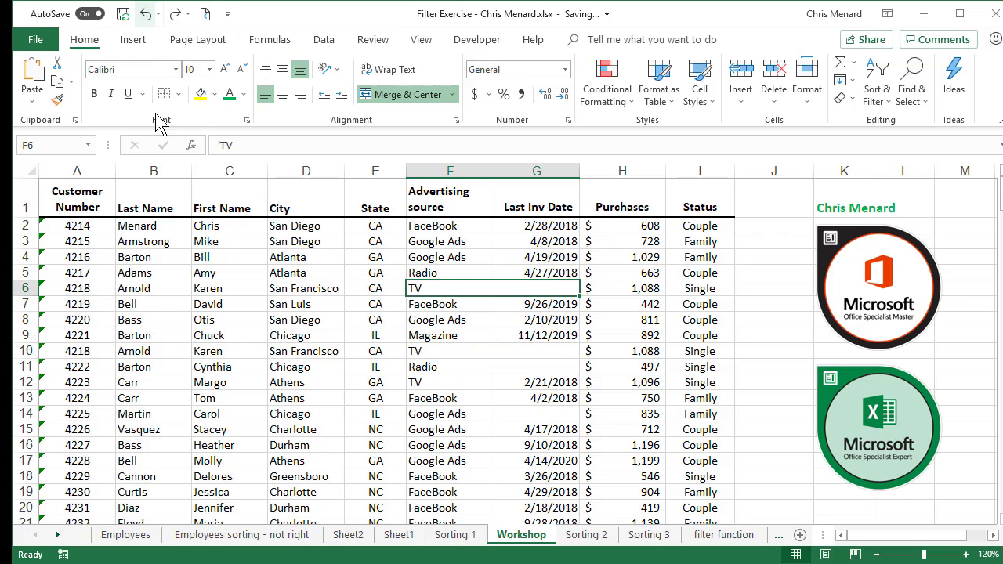
left_click(235, 242)
left_click(29, 171)
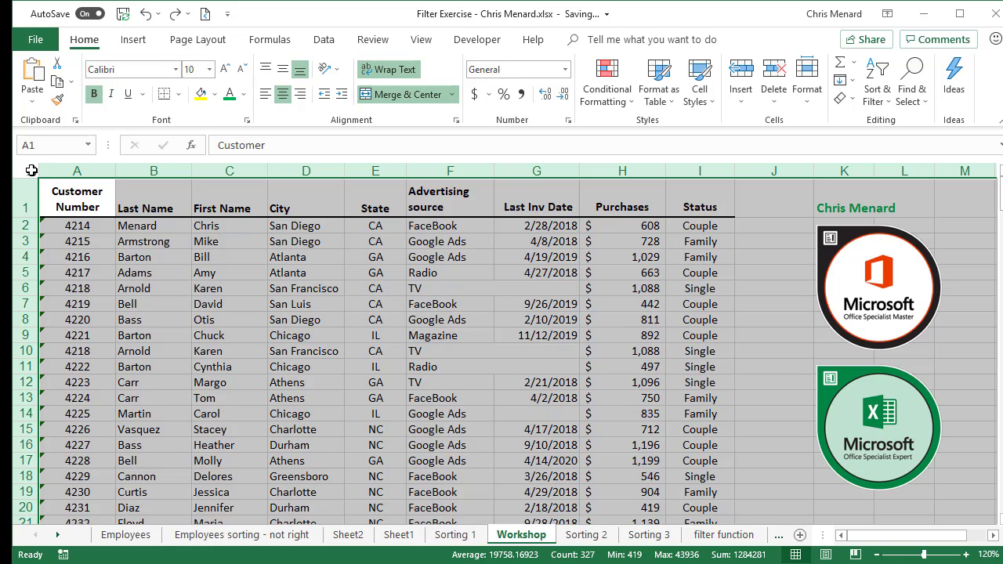
Unmerge all cells on the sheet and check that F6 and F10 are single cells.
left_click(453, 95)
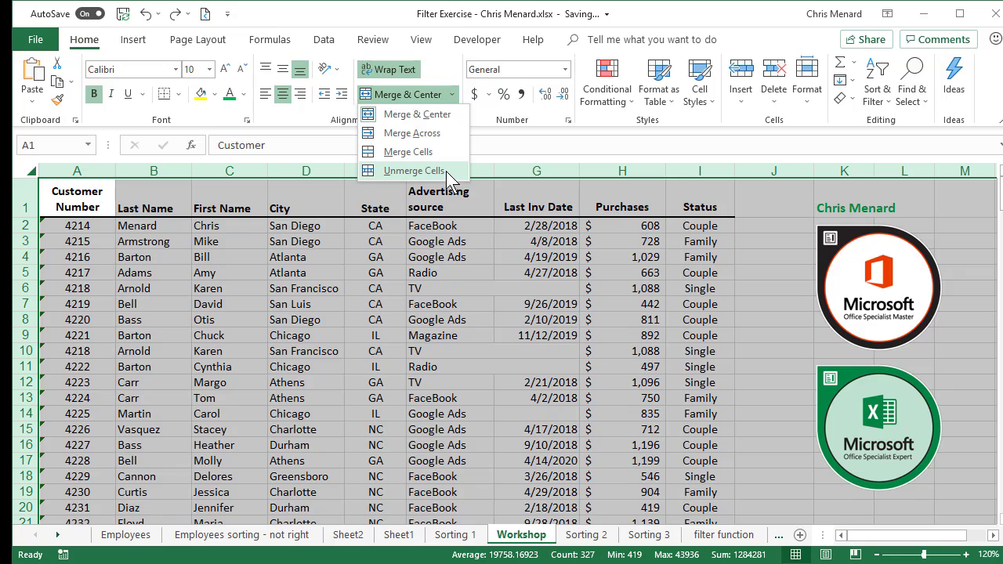
left_click(414, 171)
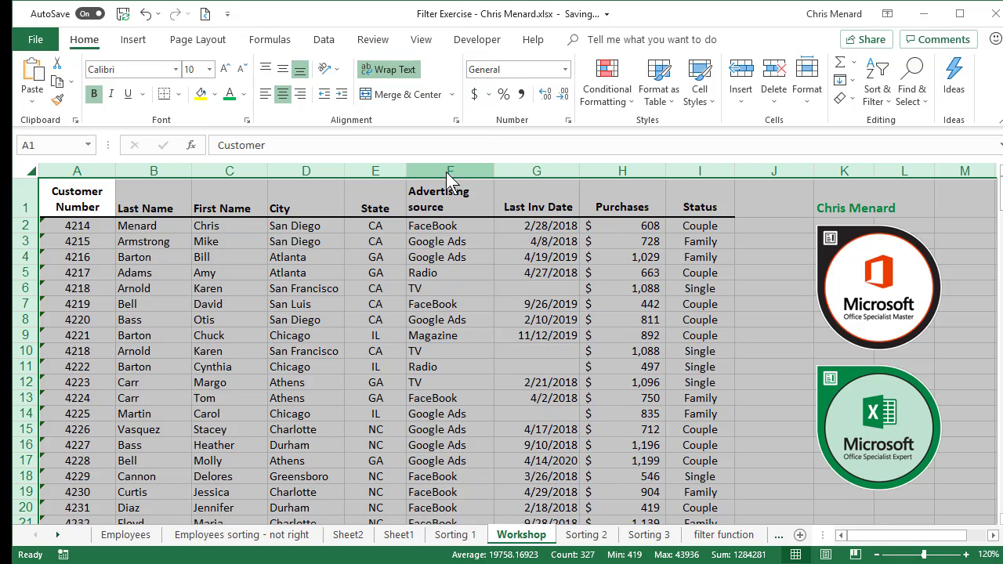
left_click(457, 252)
left_click(462, 289)
left_click(460, 352)
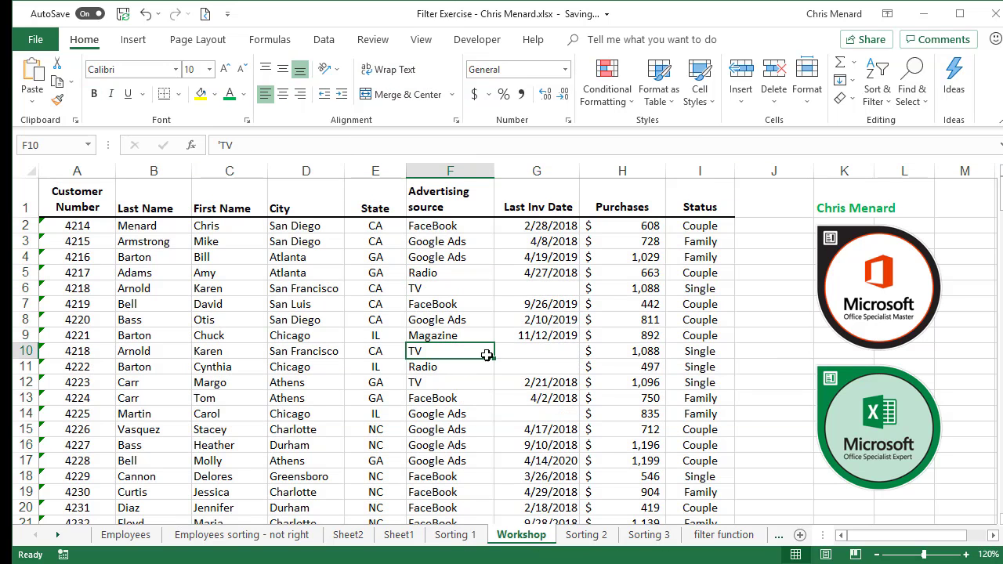
Sort the customer rows by last name A to Z from cell B2.
left_click(163, 225)
right_click(162, 226)
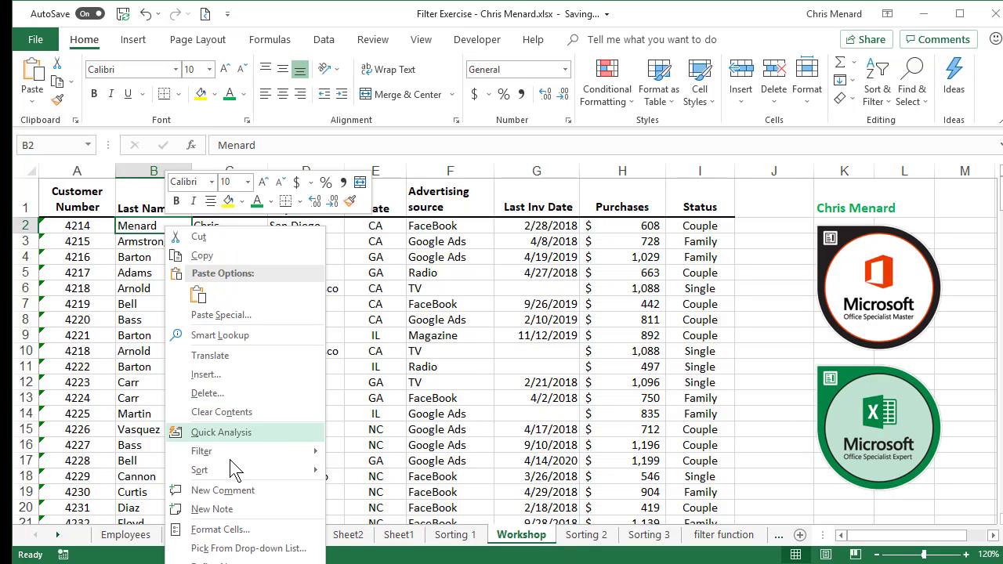
mouse_move(231, 473)
left_click(380, 471)
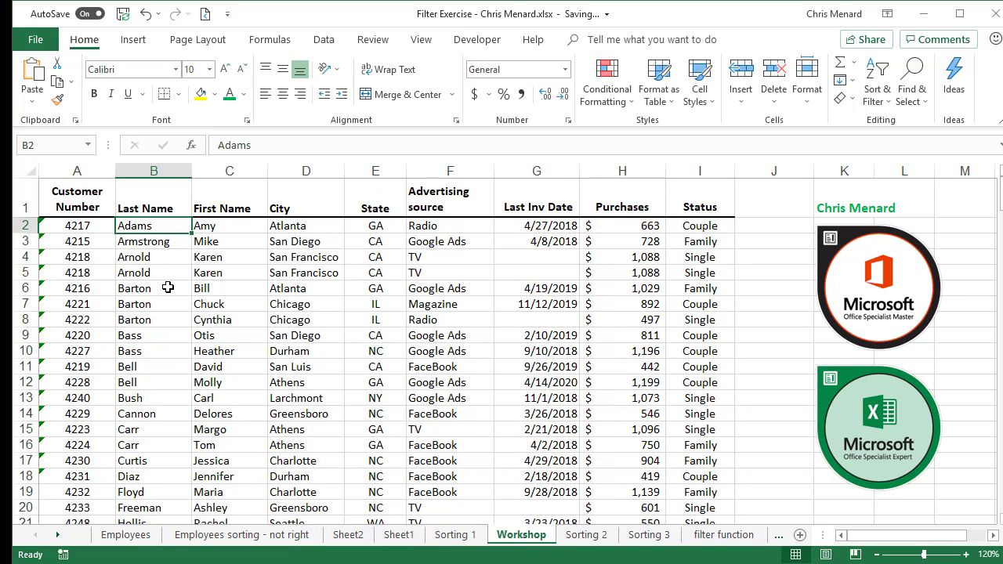
Undo the last-name sort and the unmerge, confirming F6 and F10 are merged again.
left_click(146, 13)
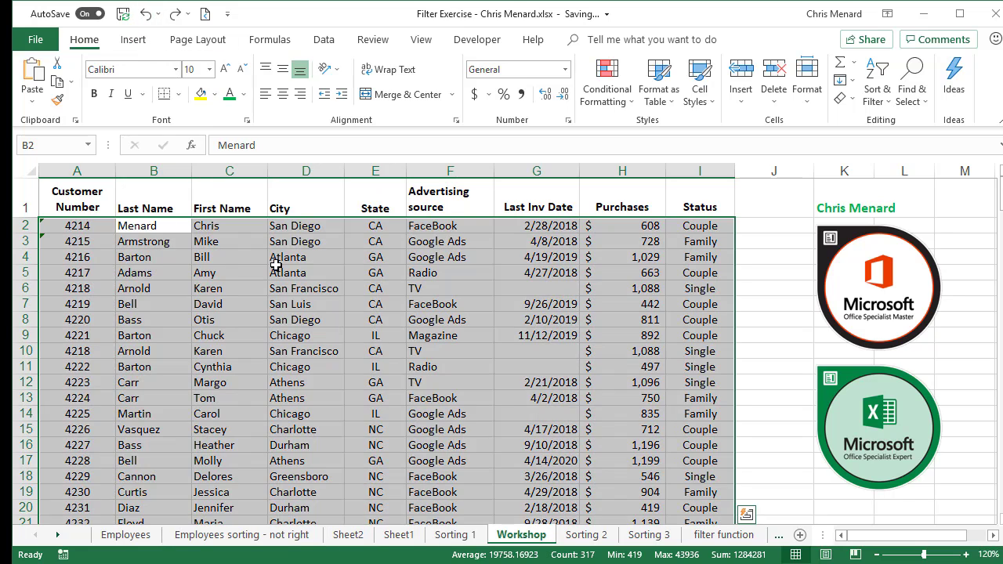
left_click(273, 253)
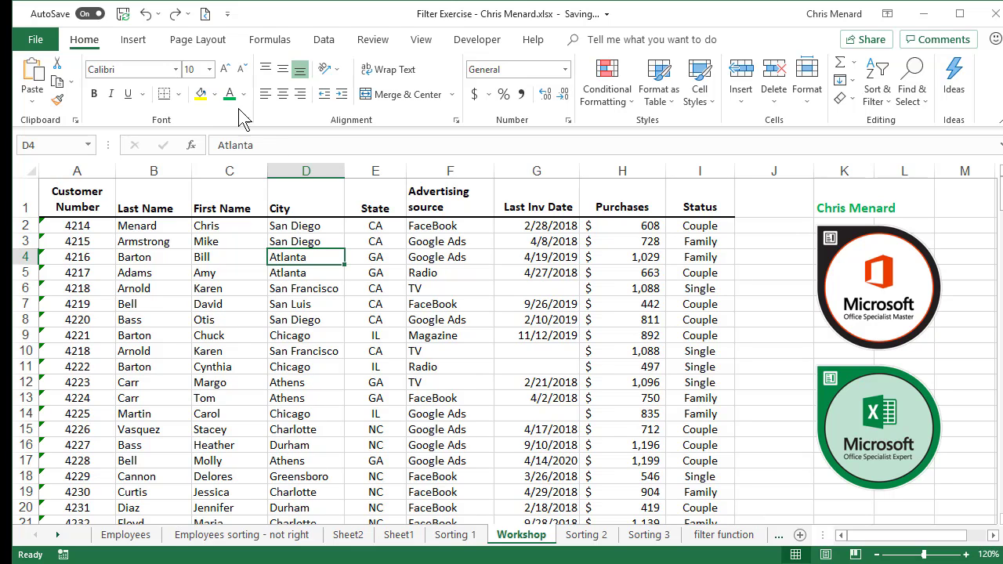
left_click(145, 14)
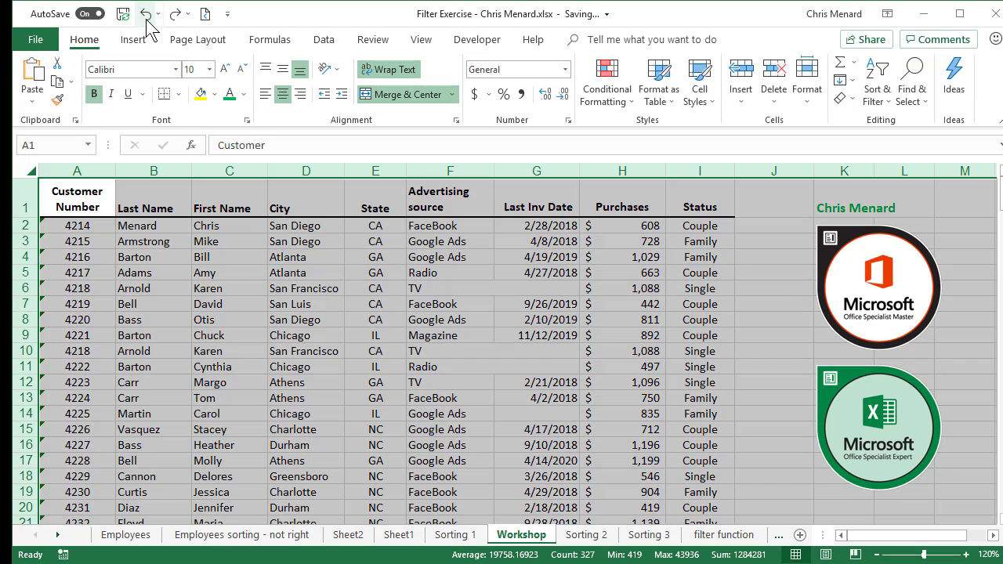
left_click(461, 291)
left_click(458, 352)
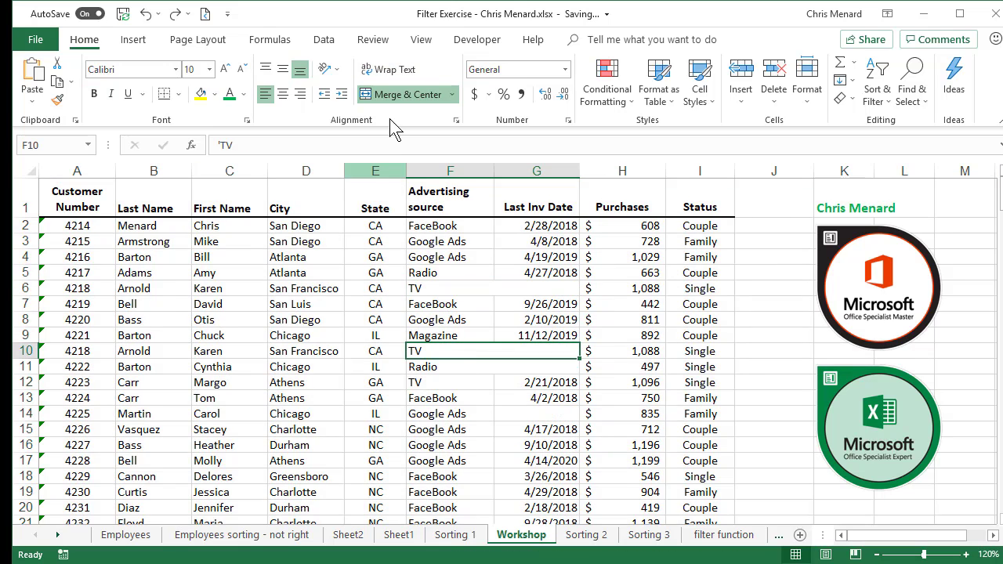
left_click(346, 246)
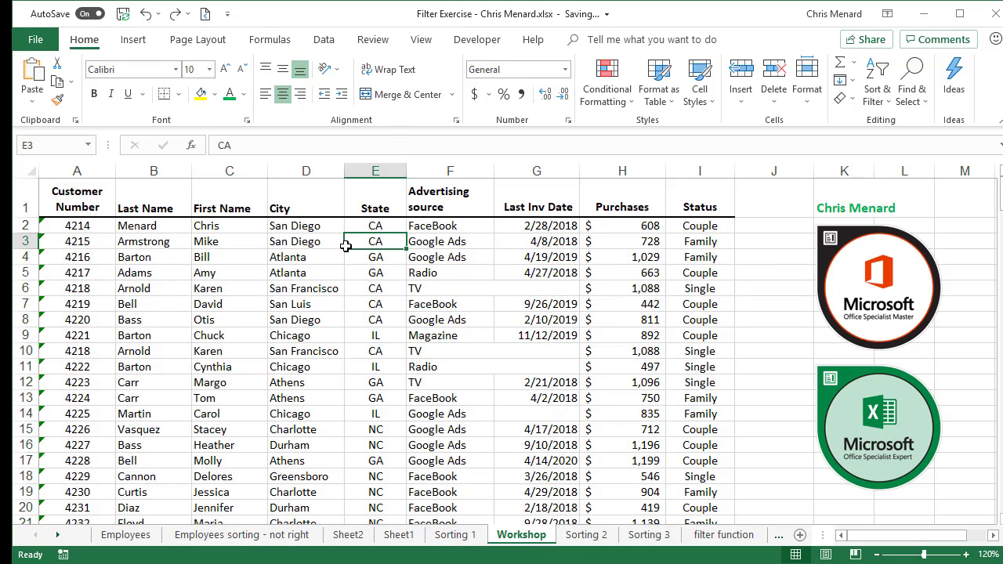
Run the Book2!Unmerge macro and confirm F10 is now a single cell.
left_click(482, 44)
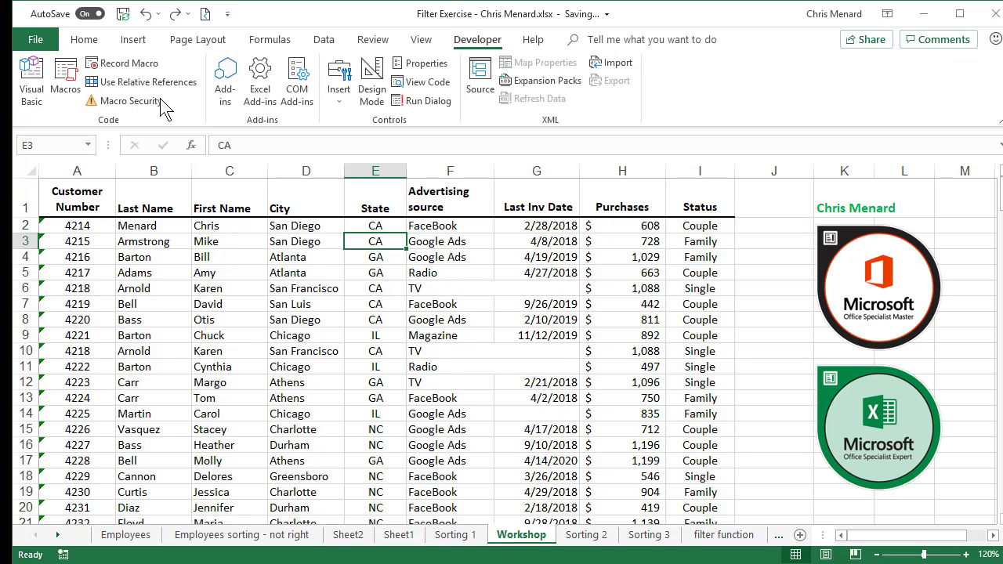
left_click(73, 94)
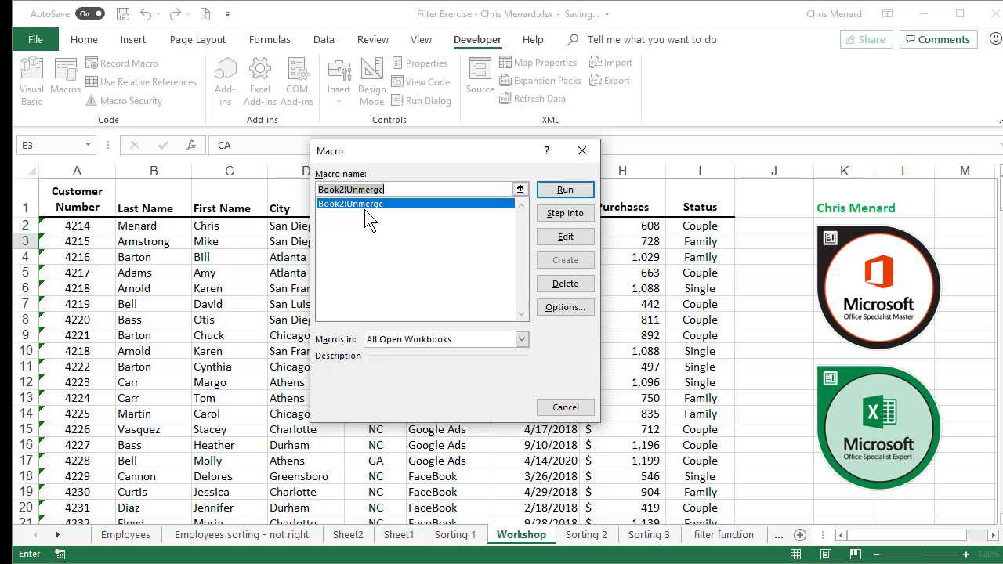
left_click(567, 192)
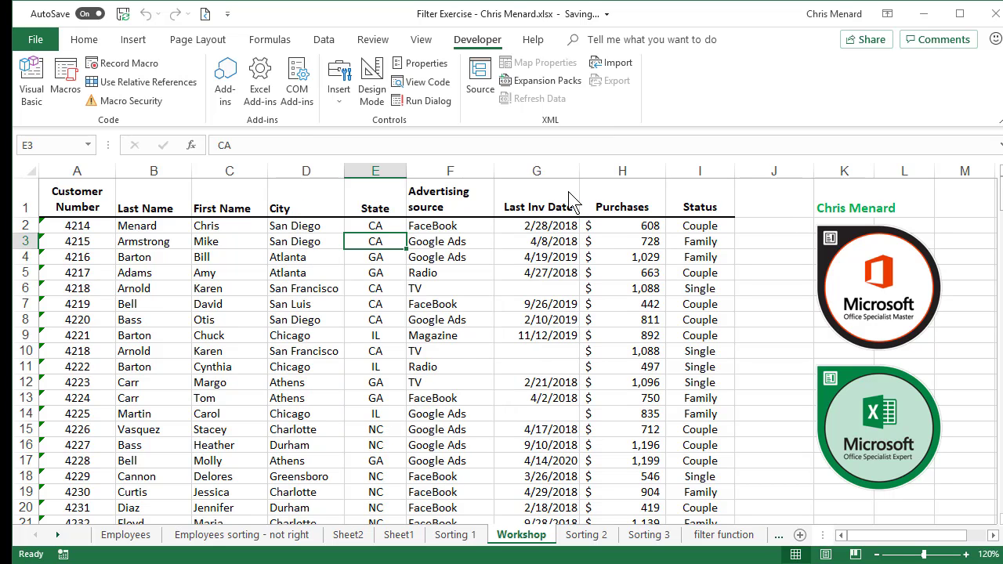
left_click(470, 352)
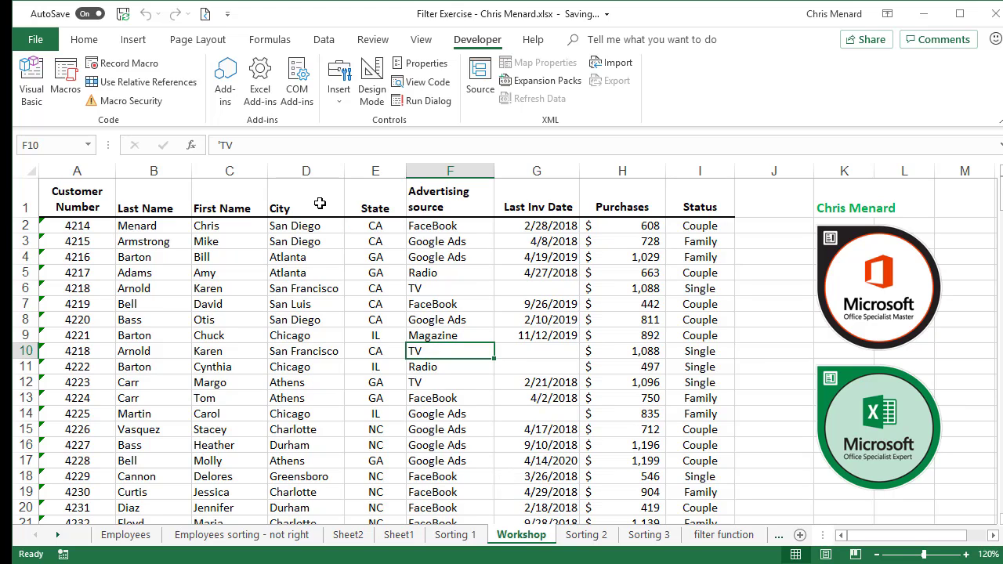
Insert a new blank worksheet, Sheet4, with Shift+F11.
left_click(318, 235)
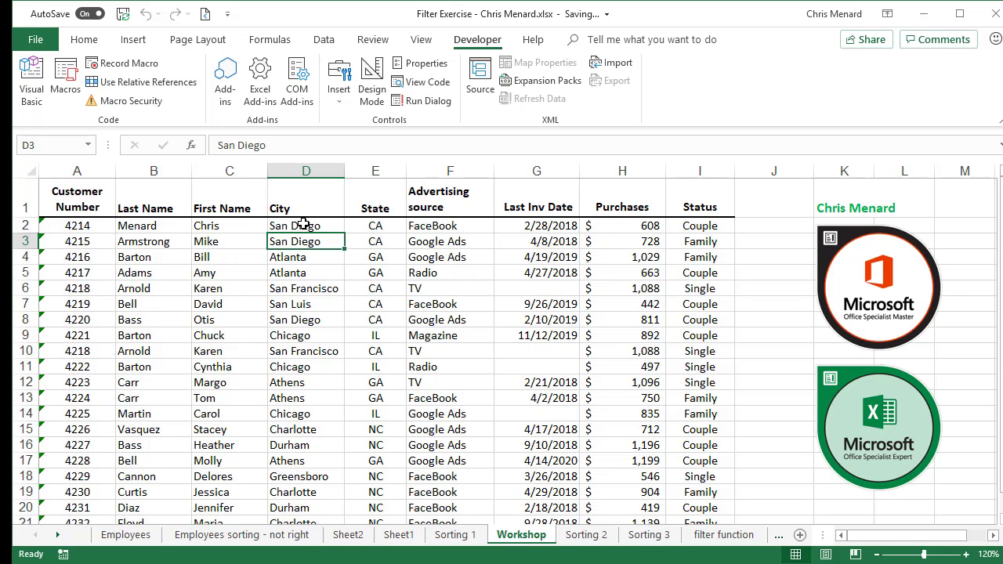
key("shift+F11")
Enter Product in A3 with products A and B below it.
left_click(69, 212)
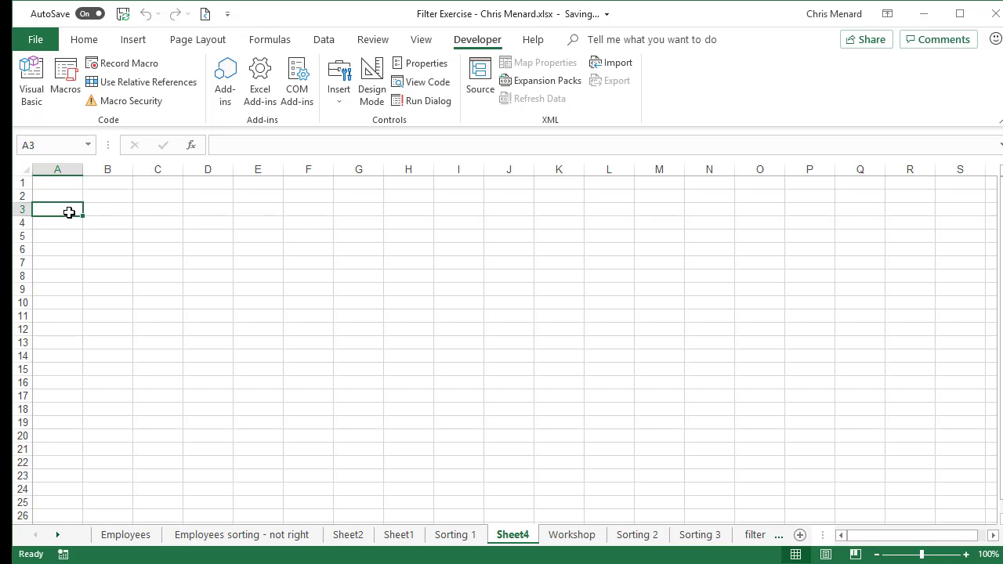
type("Product")
key("Return")
type("A")
key("Return")
type("B")
key("Return")
Enter Jan in B3, fixing a typo, and fill the month headers across row 3.
left_click(69, 213)
key("Right")
type("Janm")
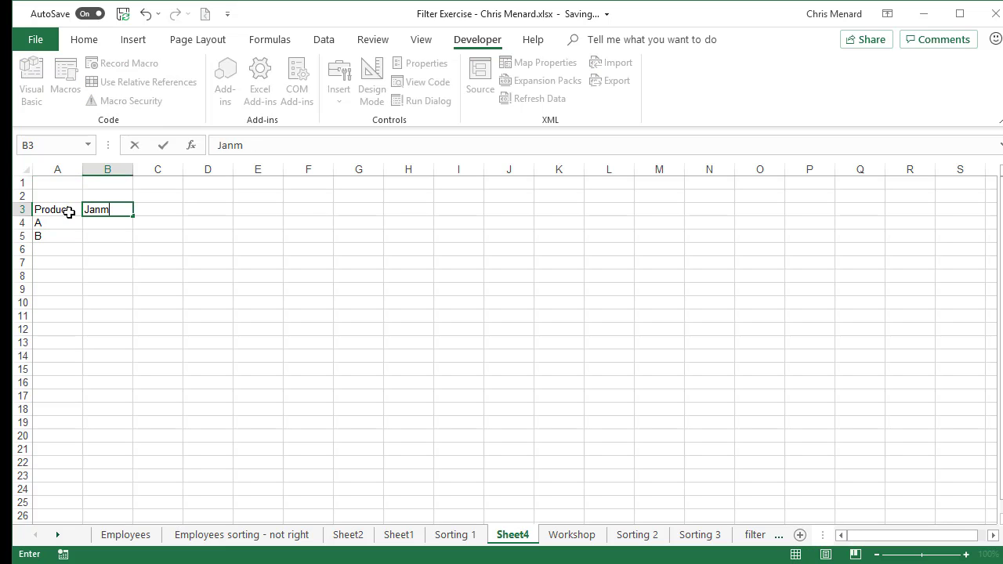
key("Tab")
left_click(106, 211)
type("JAn")
key("Return")
left_click(106, 211)
left_click_drag(131, 218, 664, 233)
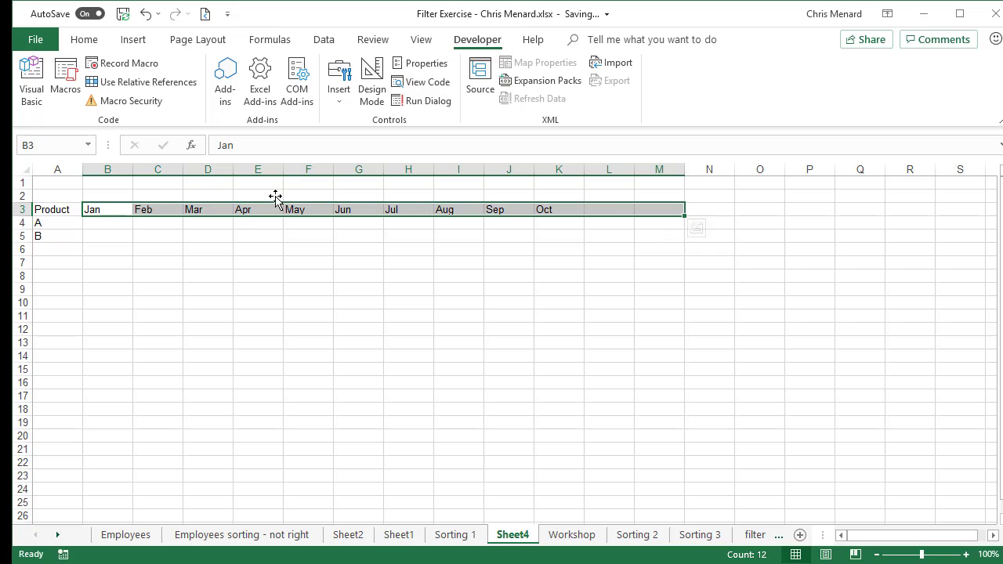
left_click(105, 181)
Type the title FY 2019 Budget into cell A1.
left_click(74, 182)
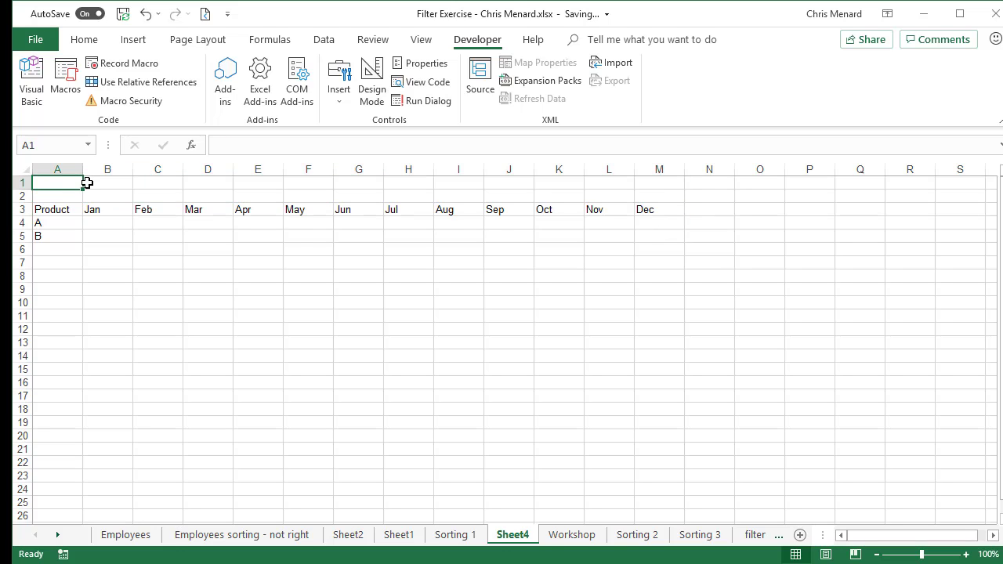
type("FY 2019")
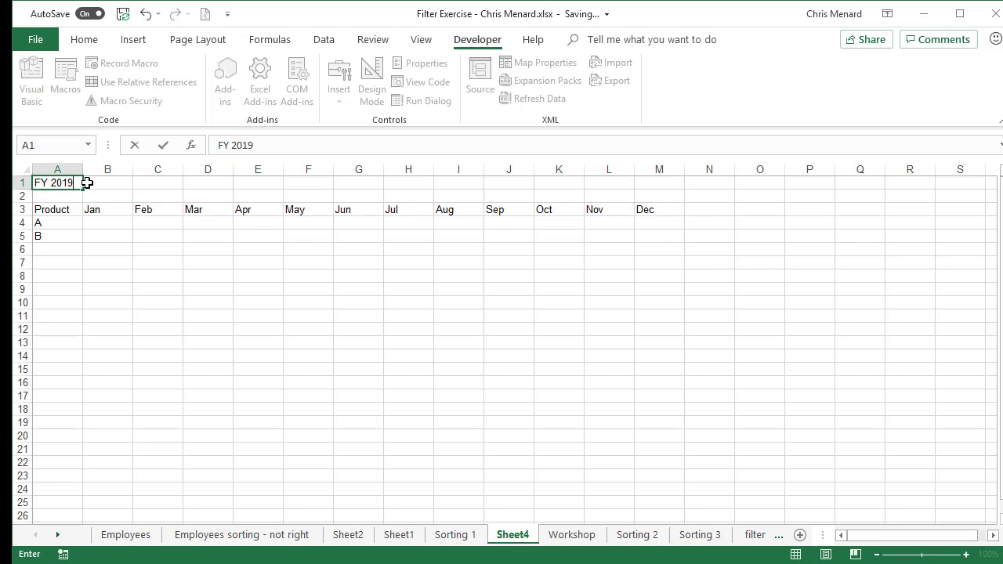
type(" Budget")
key("Return")
left_click_drag(67, 182, 618, 183)
left_click(86, 41)
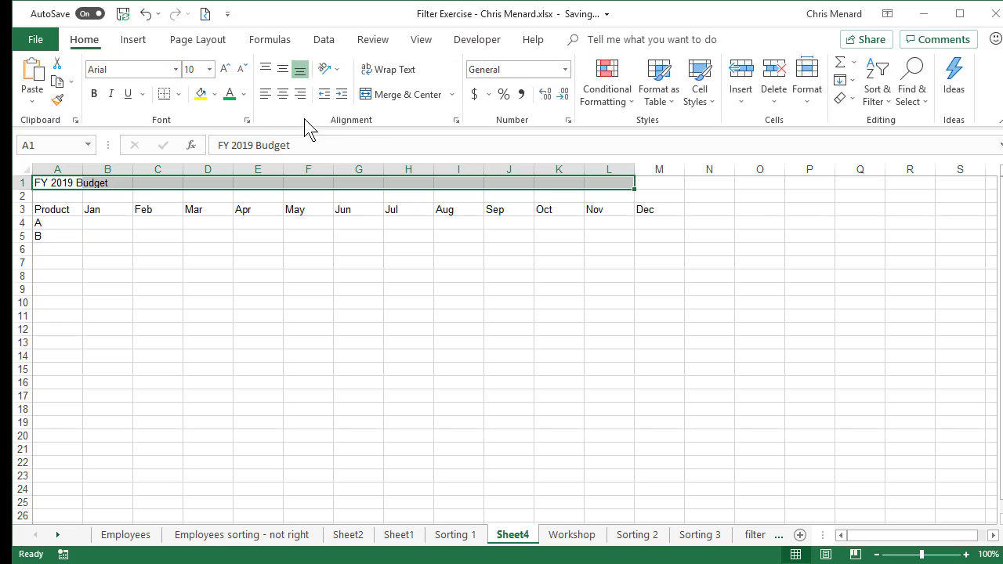
left_click(404, 95)
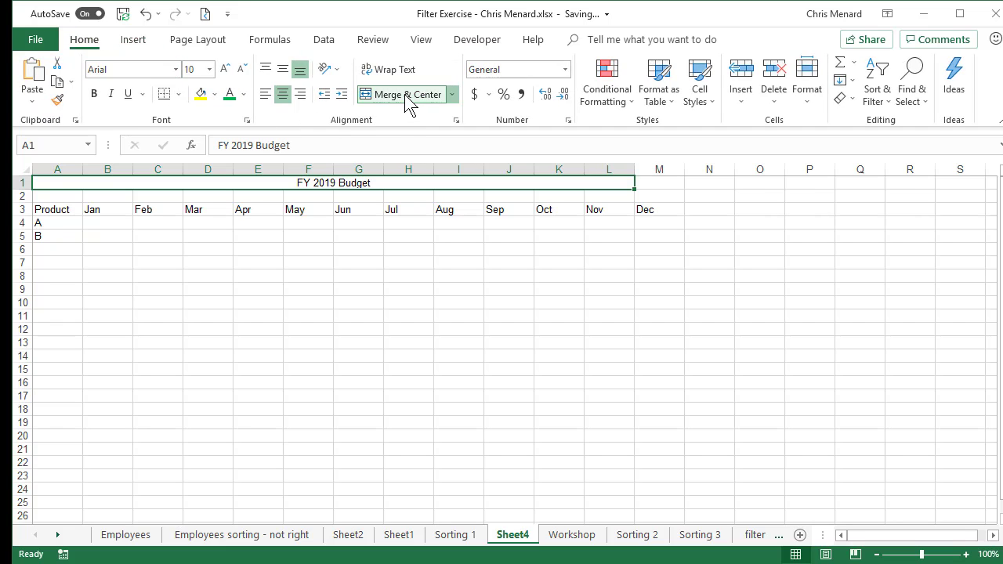
left_click(324, 238)
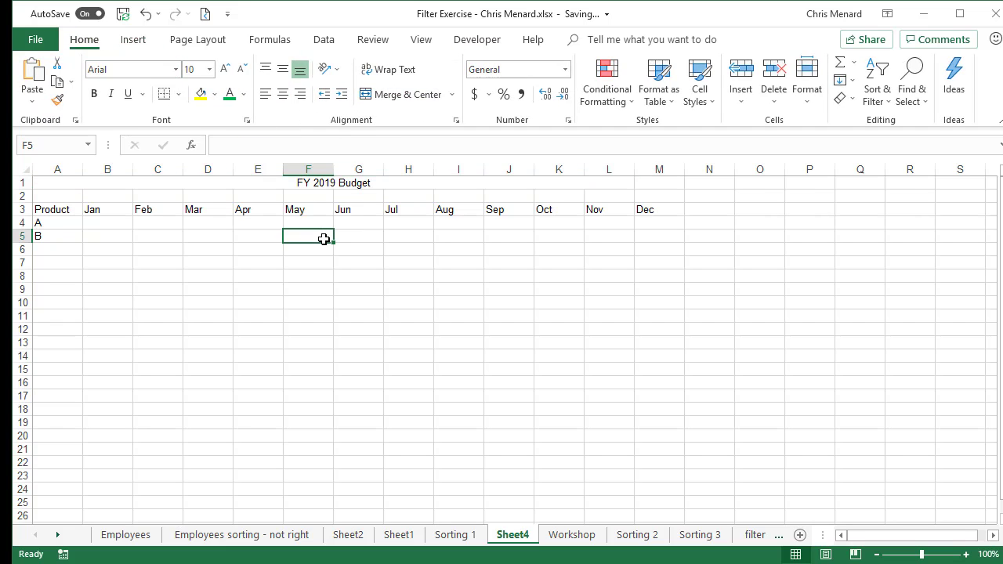
key("ctrl+space")
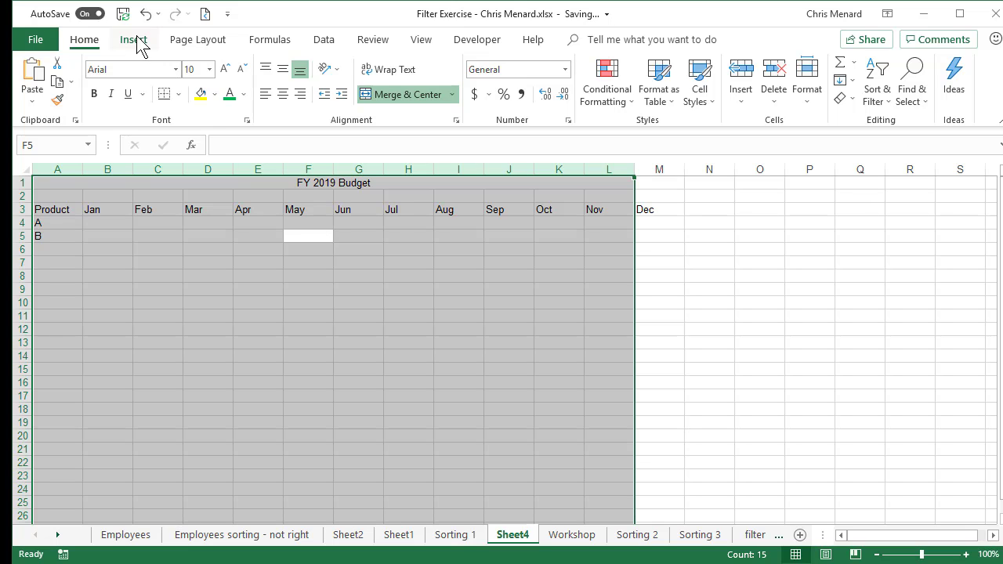
left_click(145, 13)
left_click(103, 252)
left_click_drag(55, 182, 644, 180)
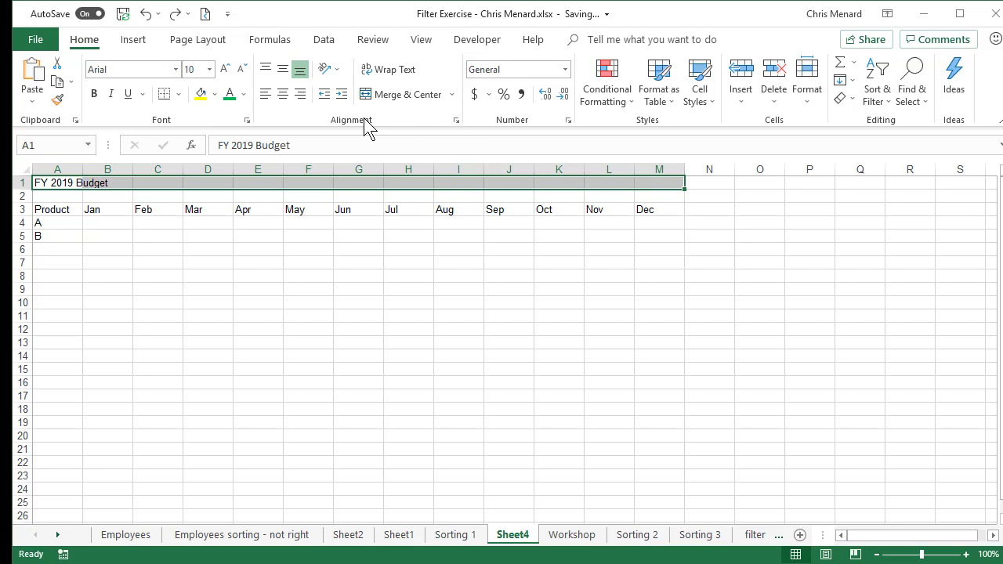
Set A1:M1 horizontal alignment to Center Across Selection in the Format Cells dialog.
left_click(457, 120)
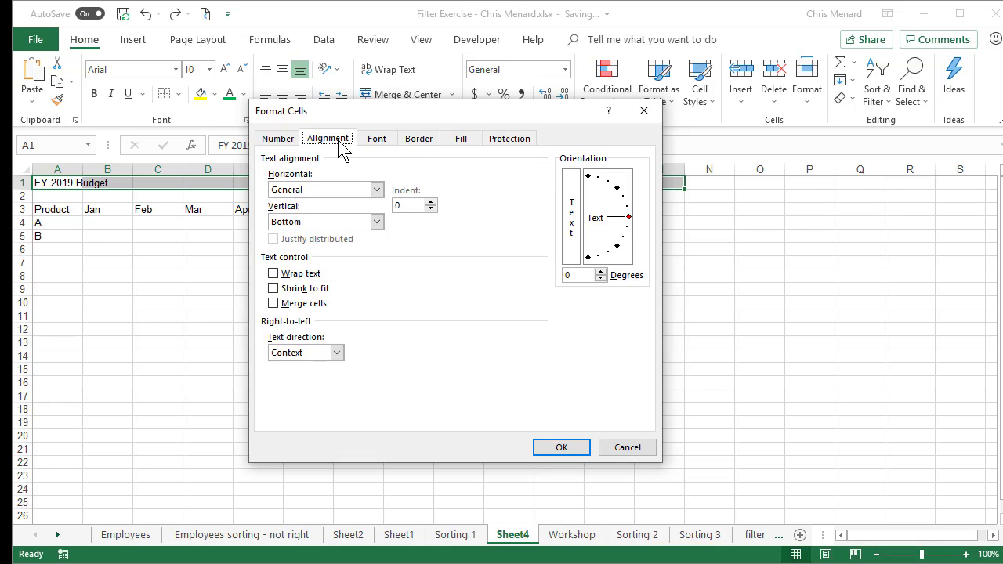
left_click(376, 191)
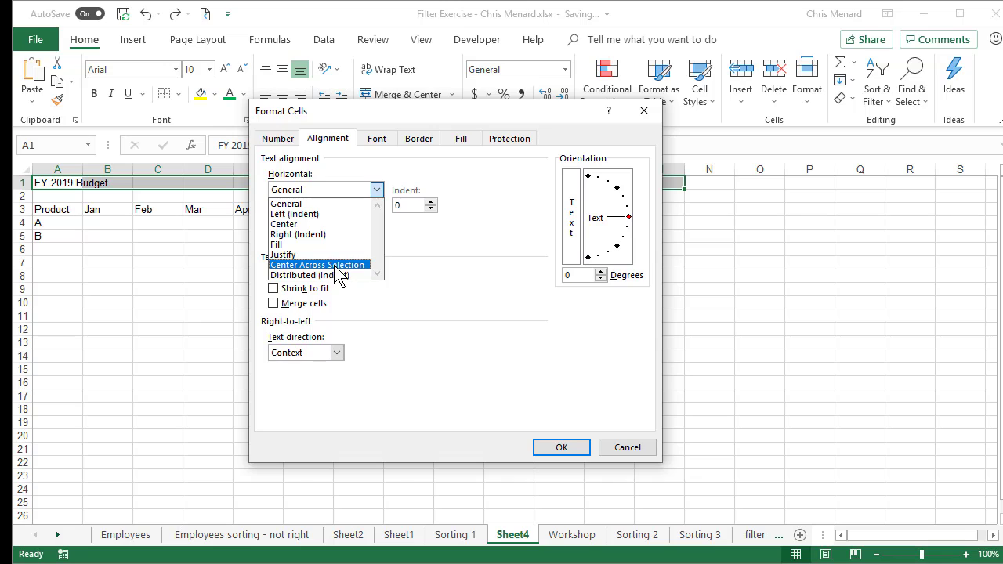
left_click(337, 266)
left_click(558, 454)
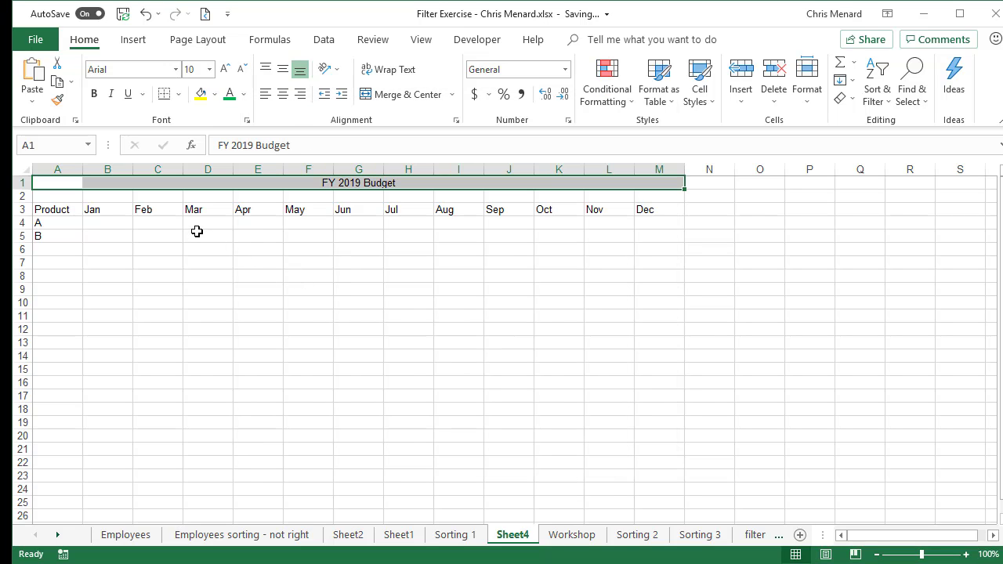
left_click(197, 232)
left_click(164, 182)
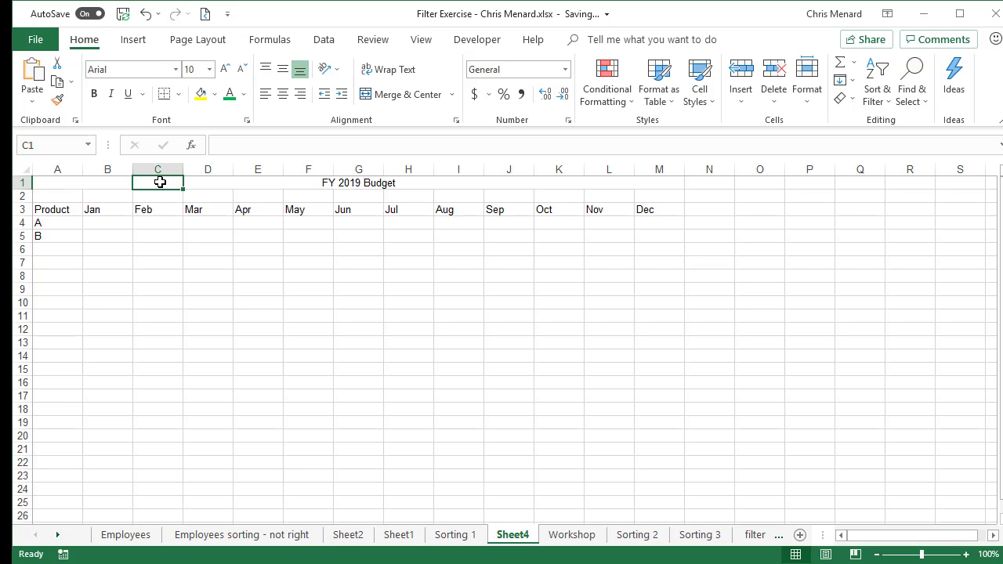
left_click(80, 184)
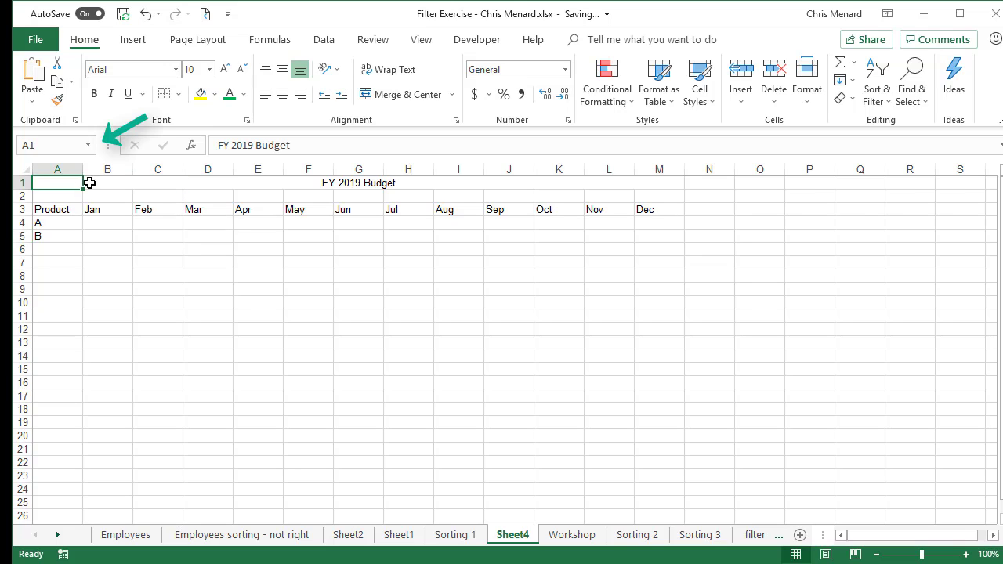
key("Right")
key("Right")
key("Right")
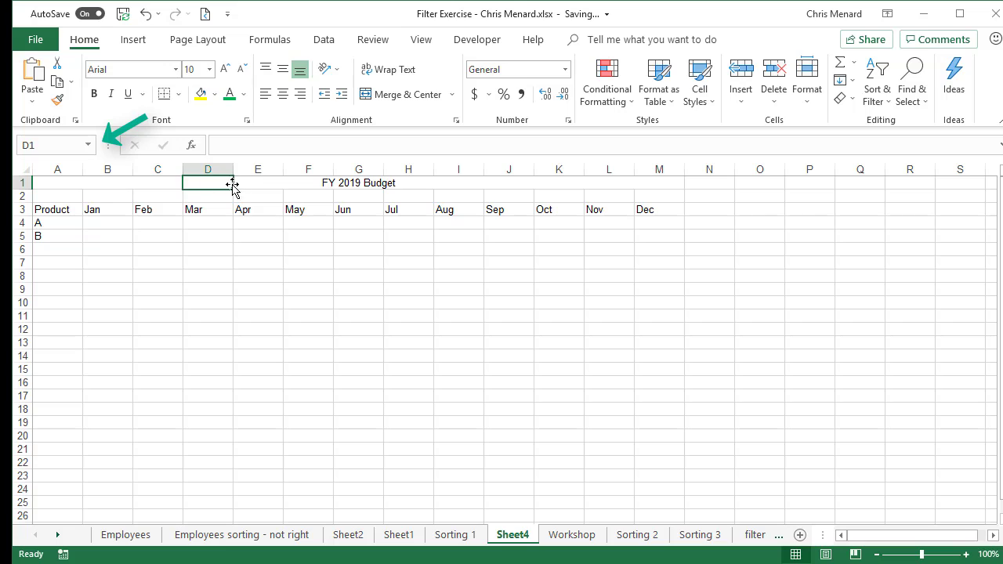
key("Right")
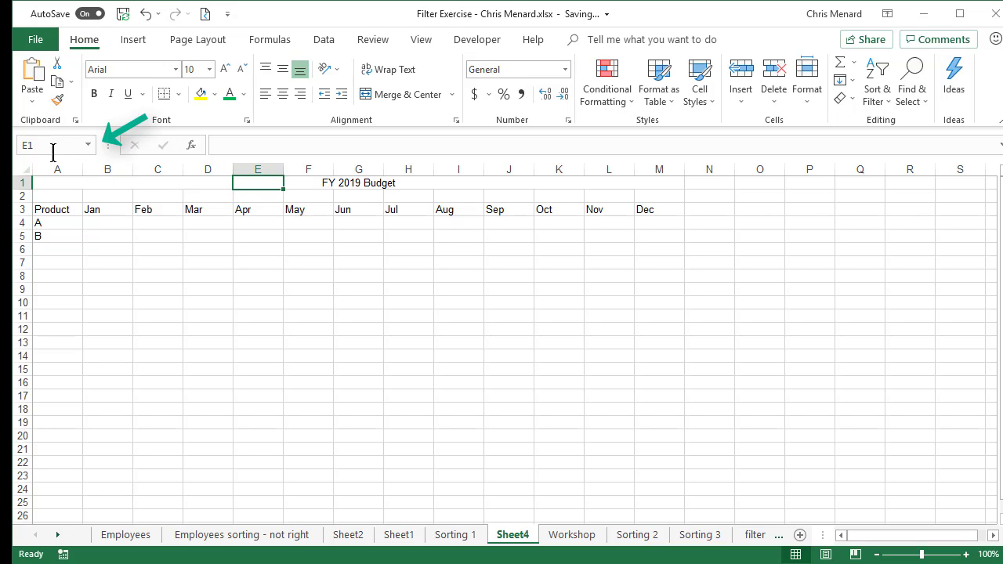
left_click(213, 236)
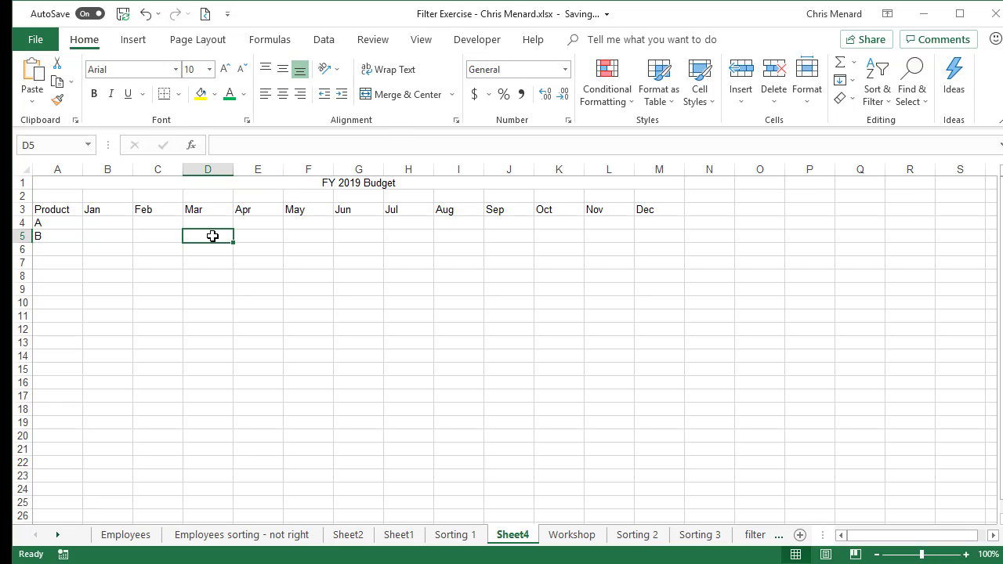
key("ctrl+space")
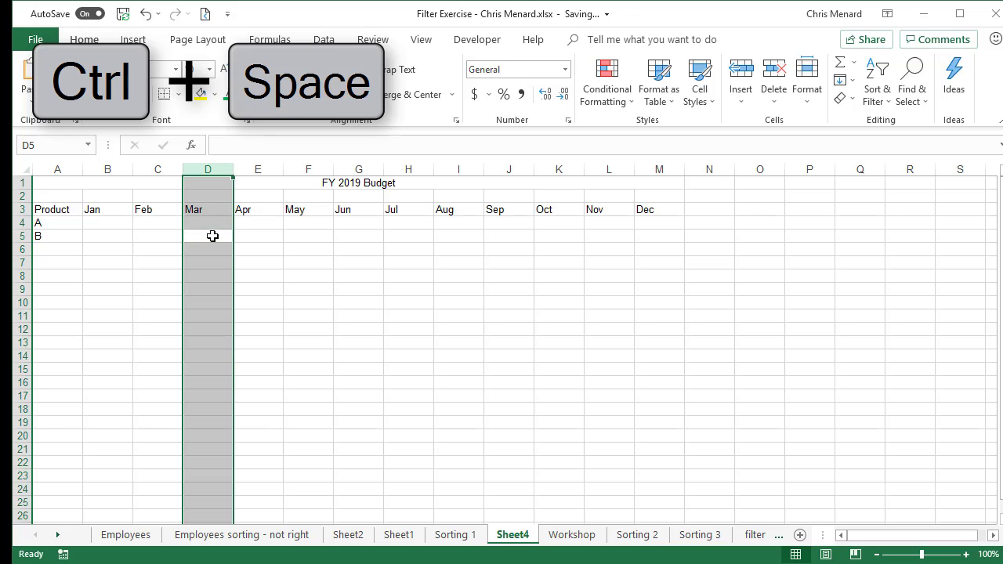
key("Right")
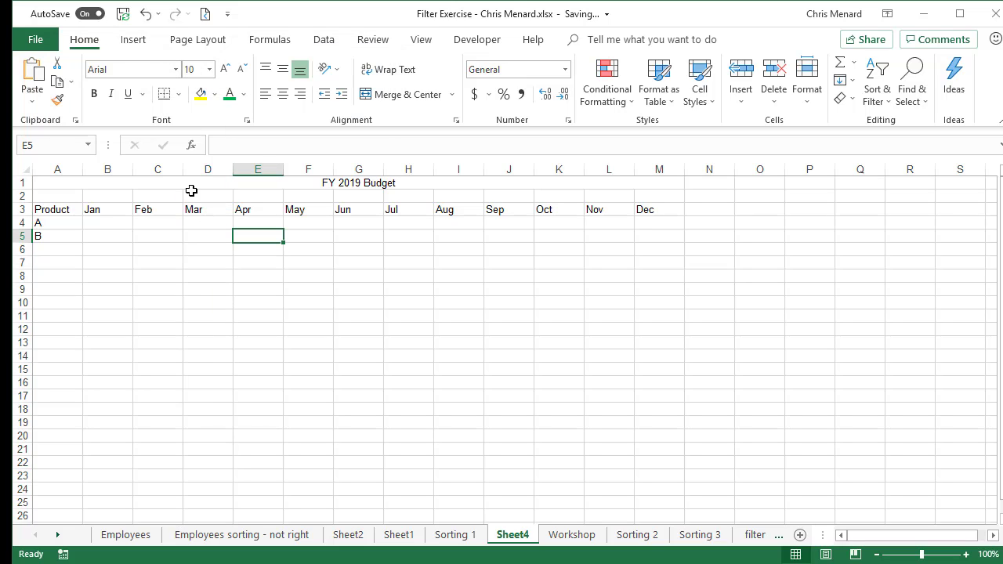
left_click(163, 181)
left_click(77, 184)
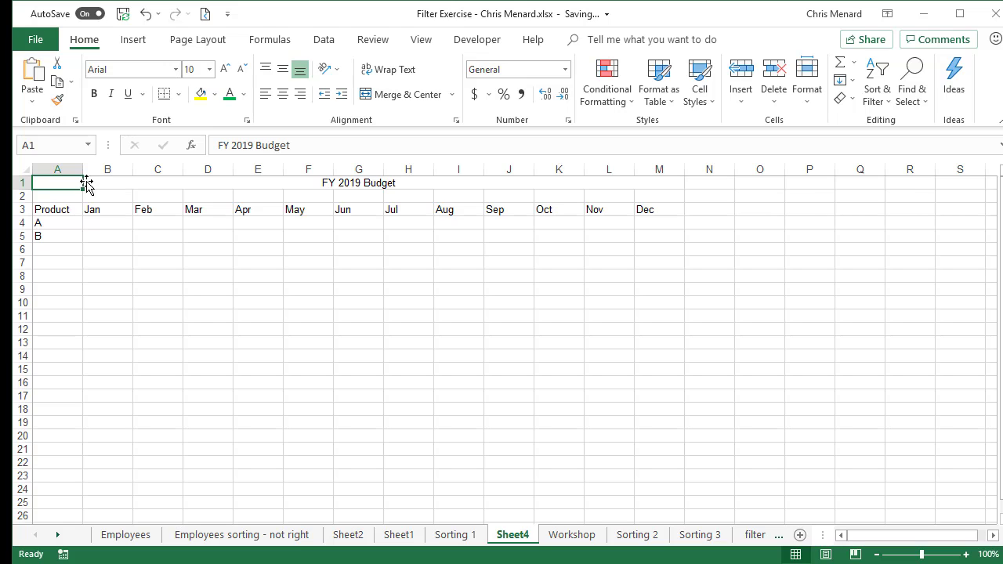
left_click_drag(84, 182, 655, 176)
left_click(455, 121)
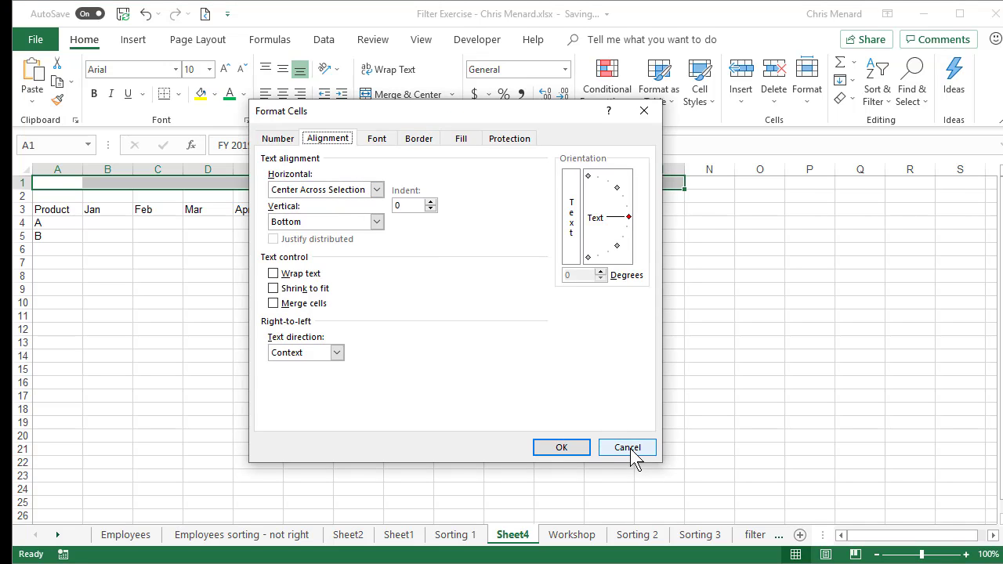
left_click(561, 446)
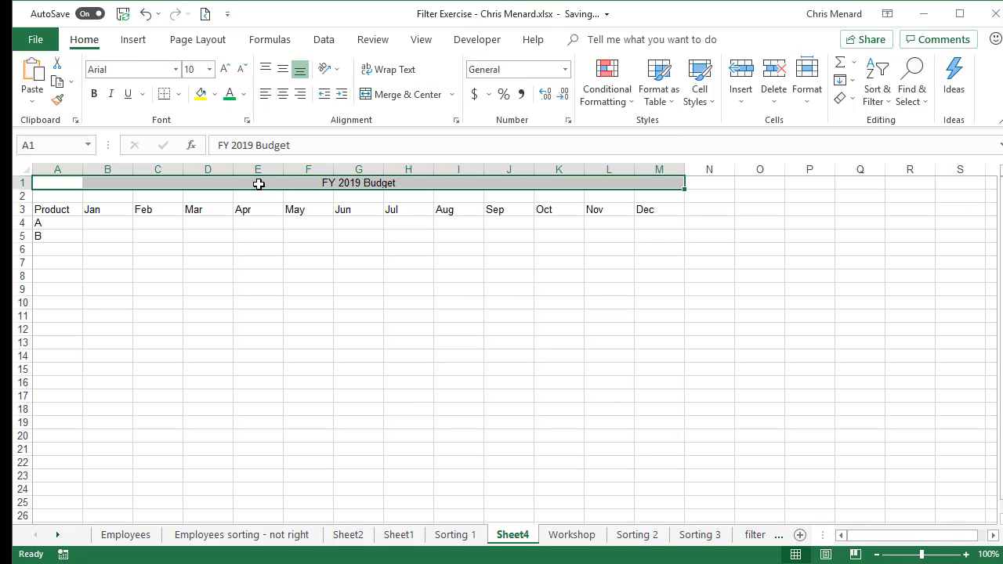